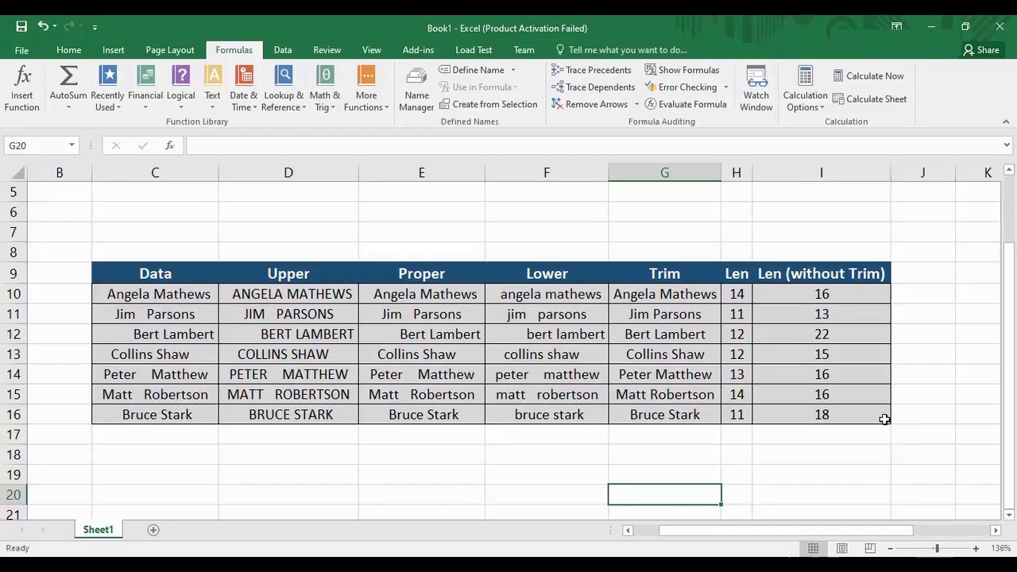
- Clear the contents of D10:I16, keeping the names in the Data column and the table headers
drag(883, 415, 254, 300)
right_click(254, 301)
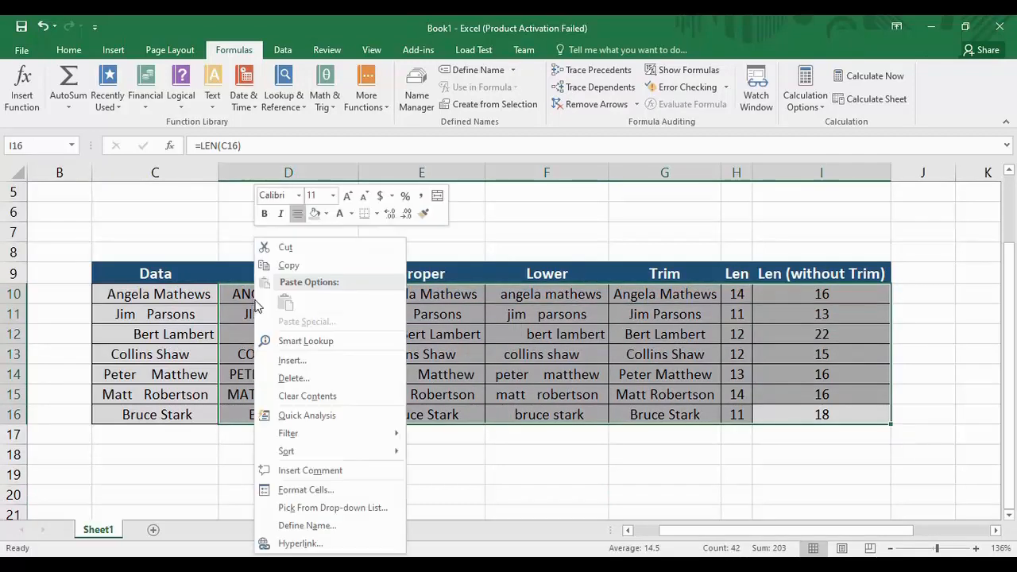
click(322, 397)
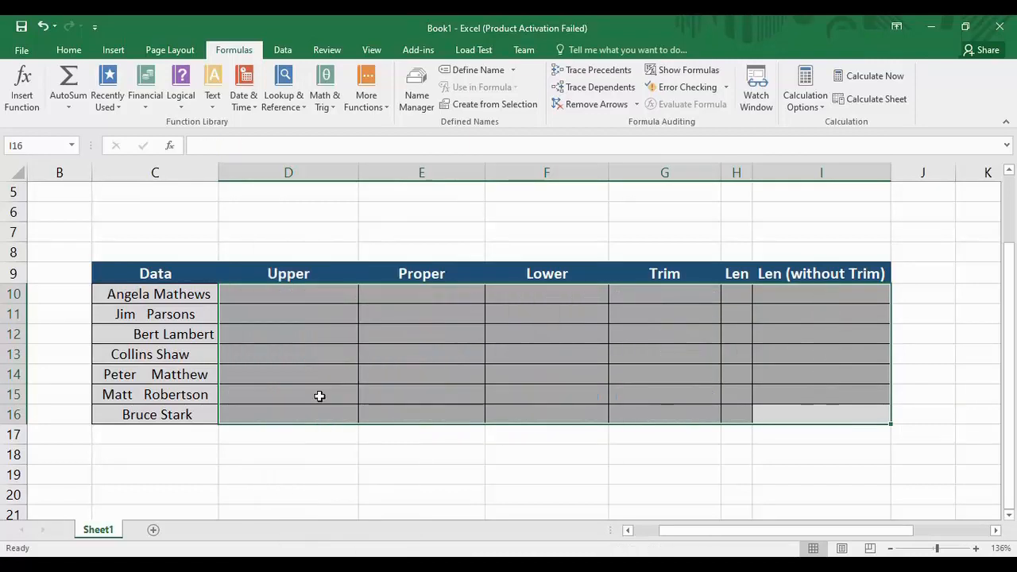
click(482, 354)
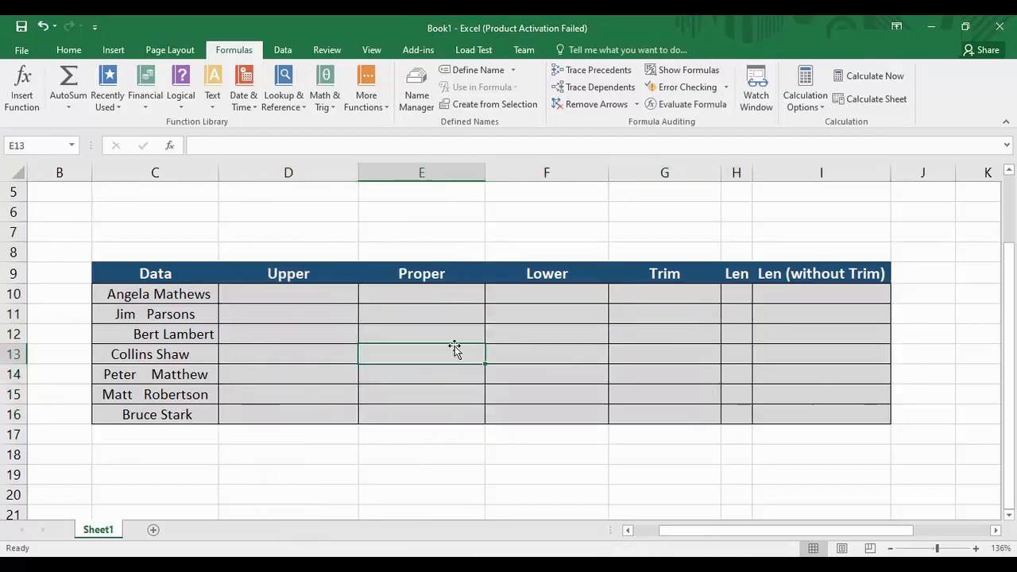
click(299, 294)
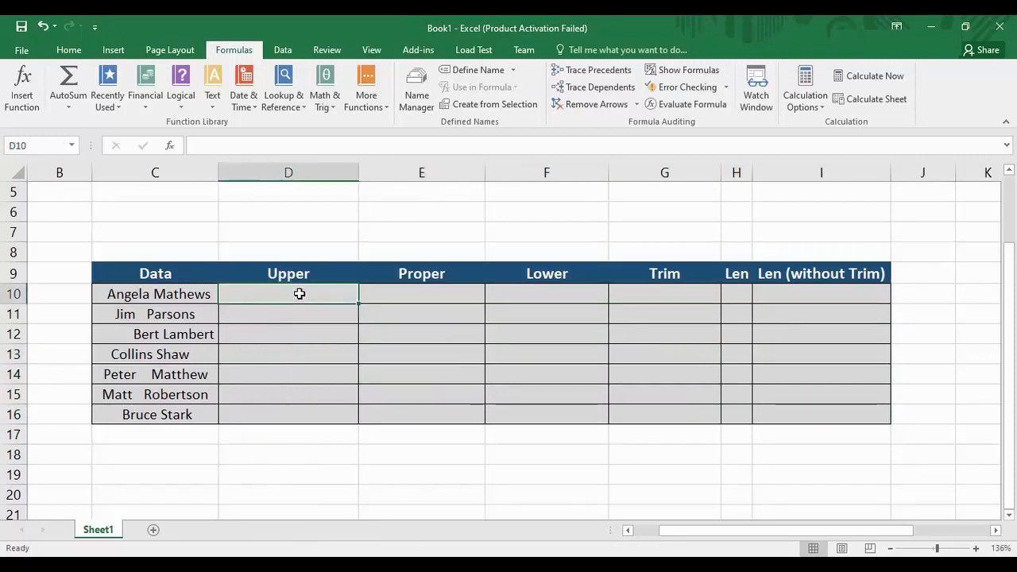
click(198, 302)
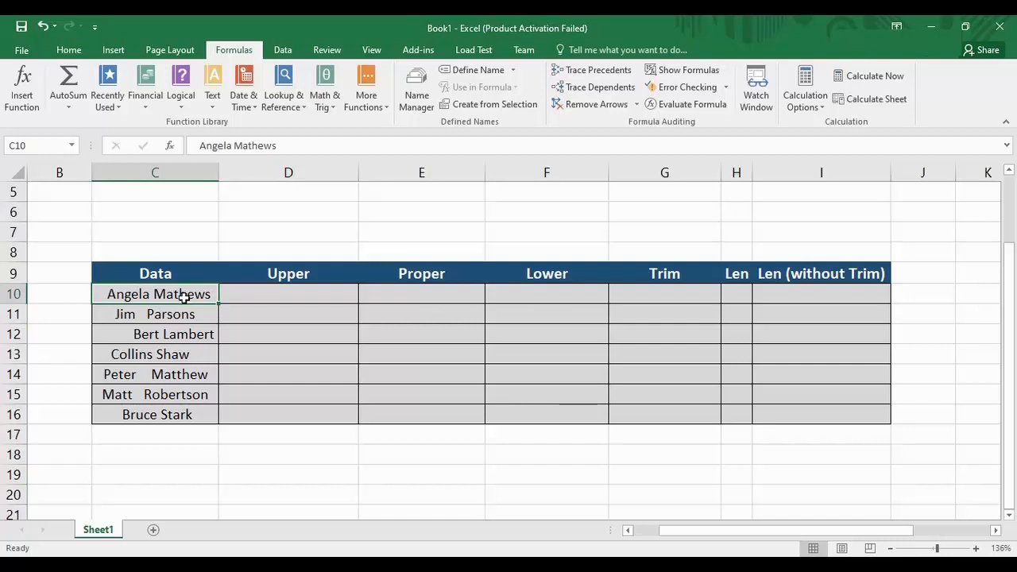
click(189, 319)
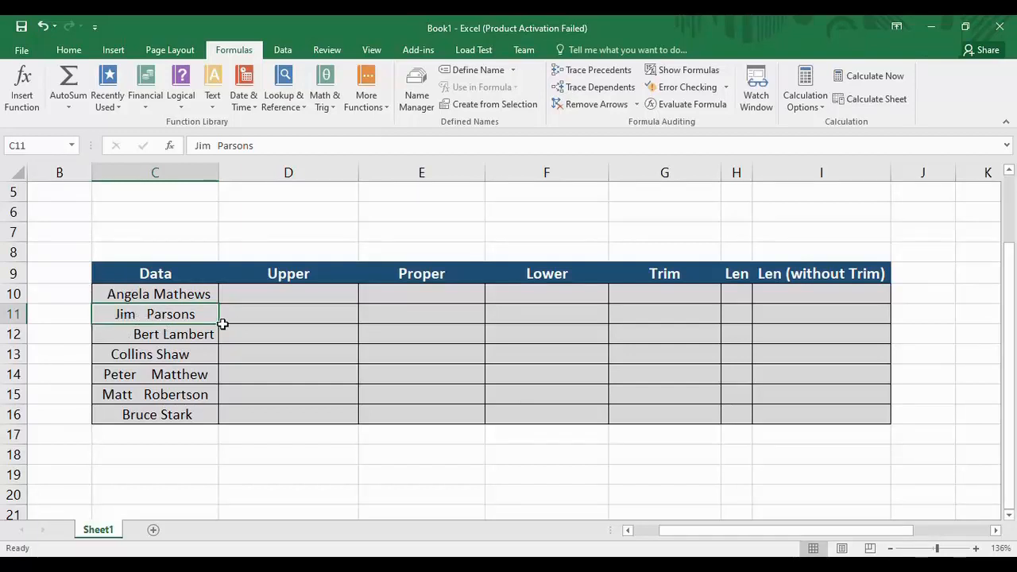
click(134, 337)
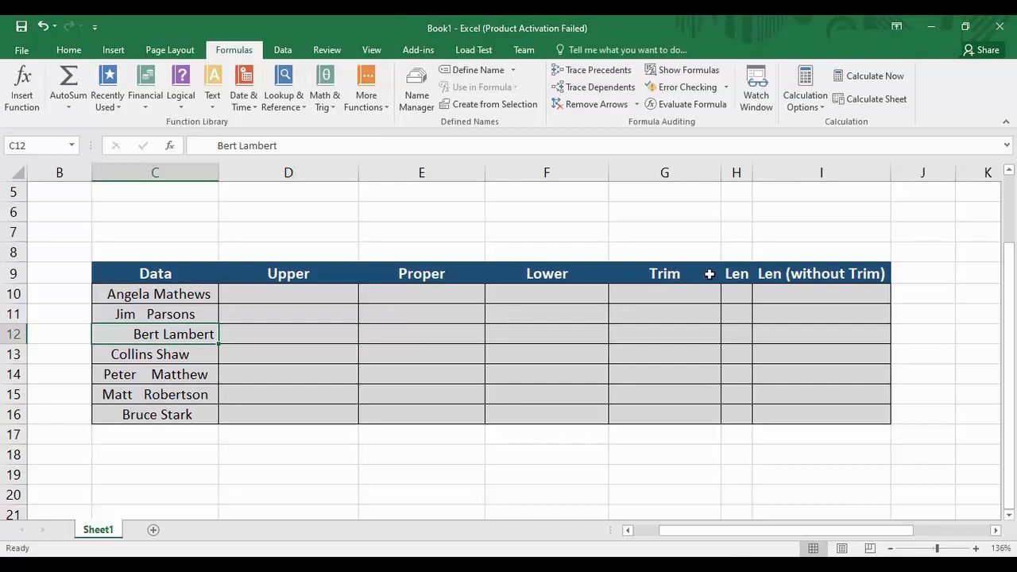
- Enter the formula =TRIM(C10) in cell G10 to remove extra spaces from the first name
double_click(656, 294)
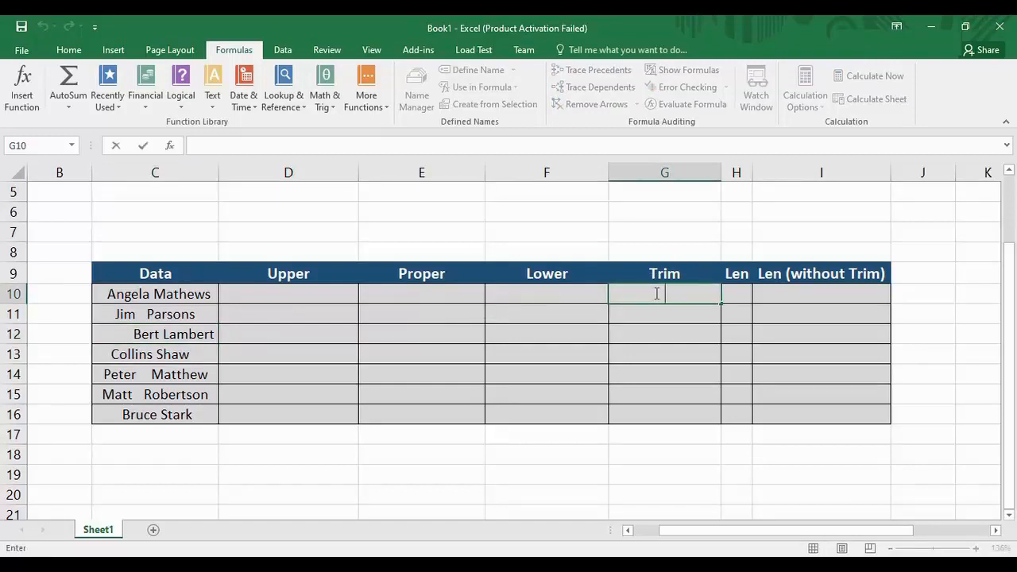
text(=trim)
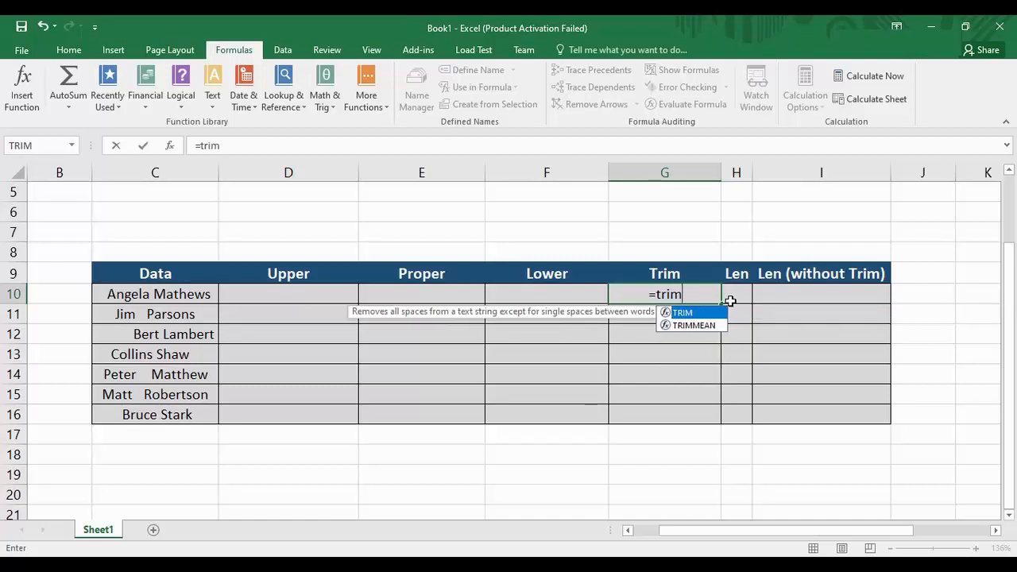
key(Tab)
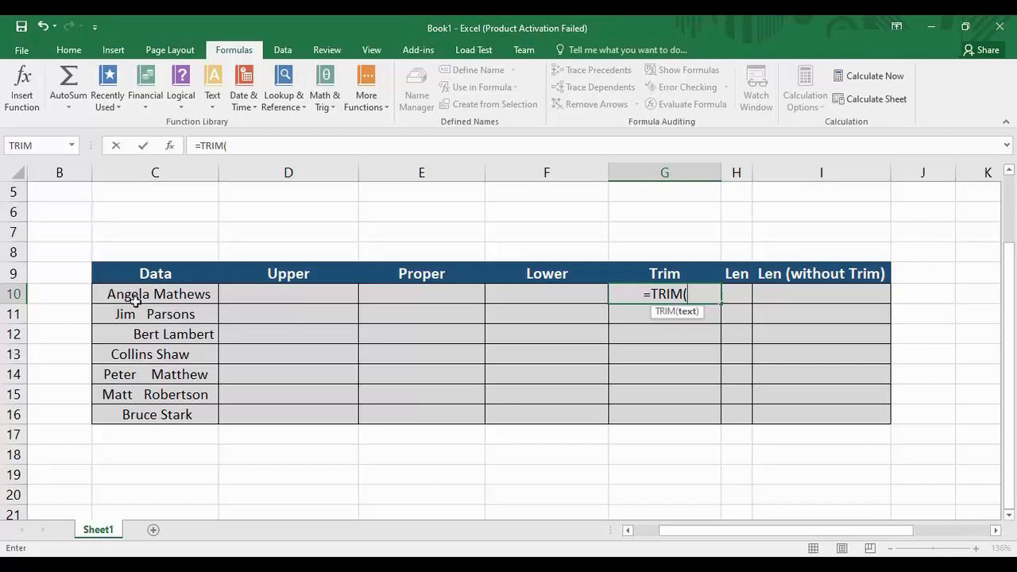
click(178, 294)
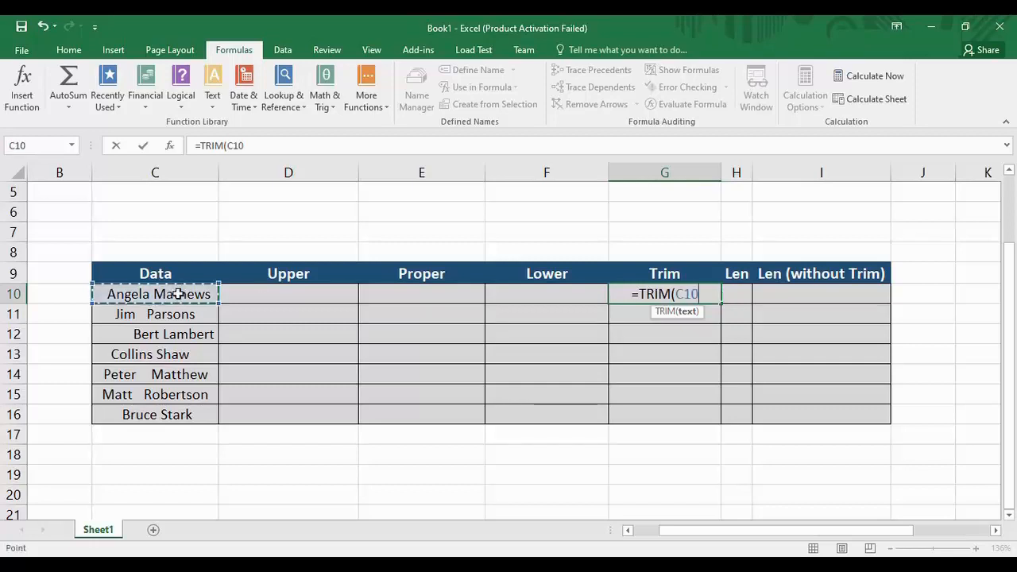
text())
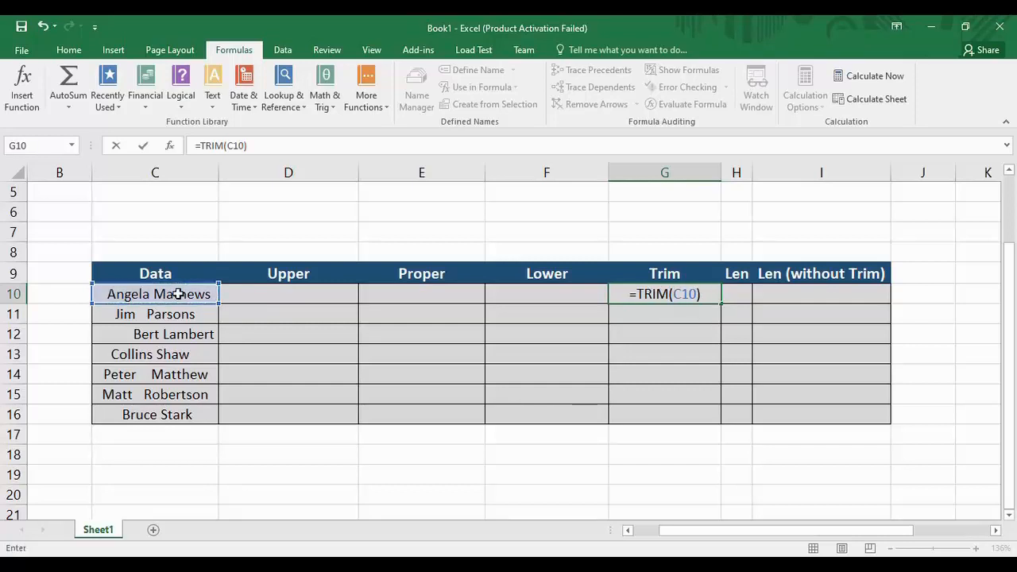
key(Return)
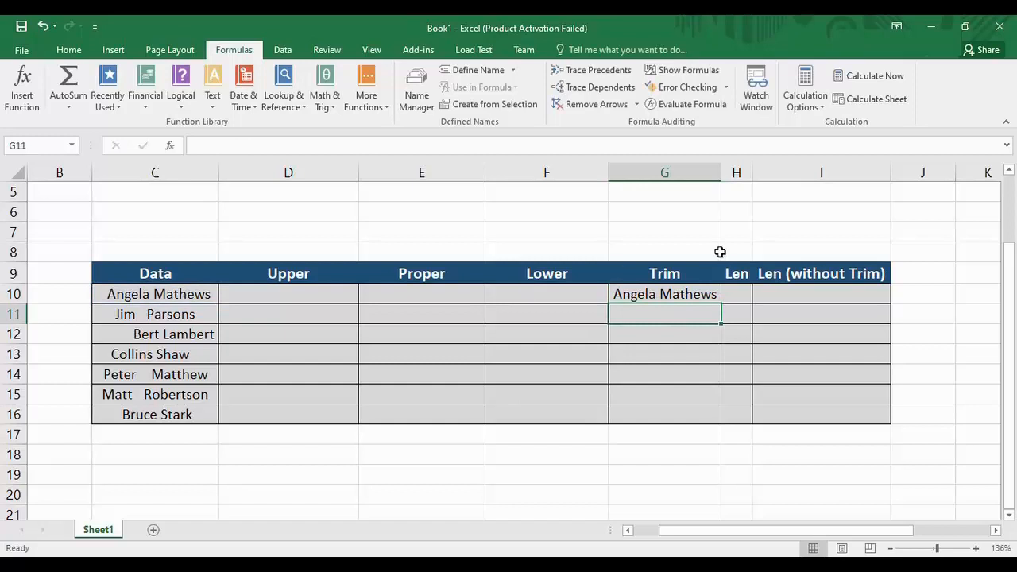
click(691, 296)
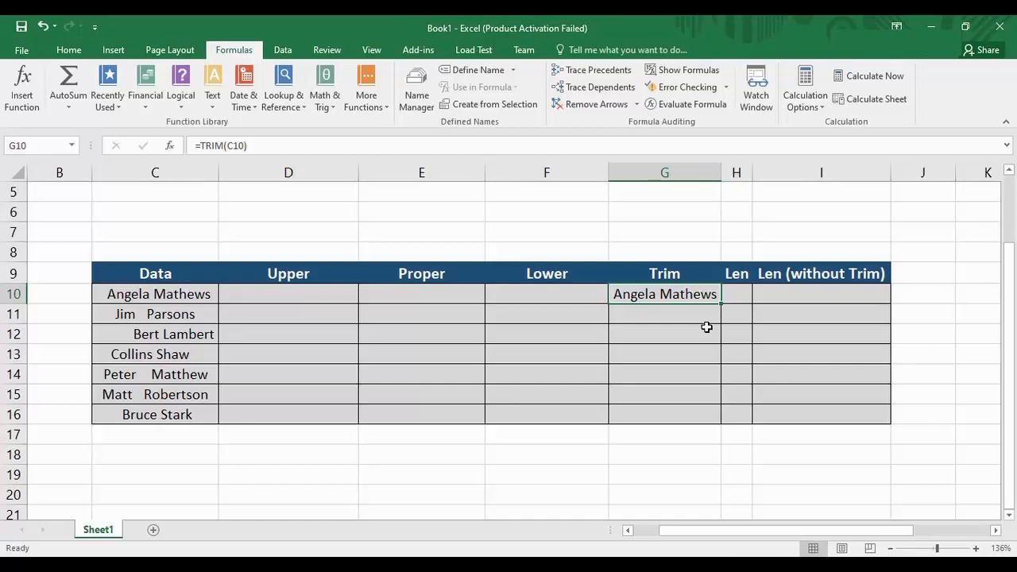
click(169, 315)
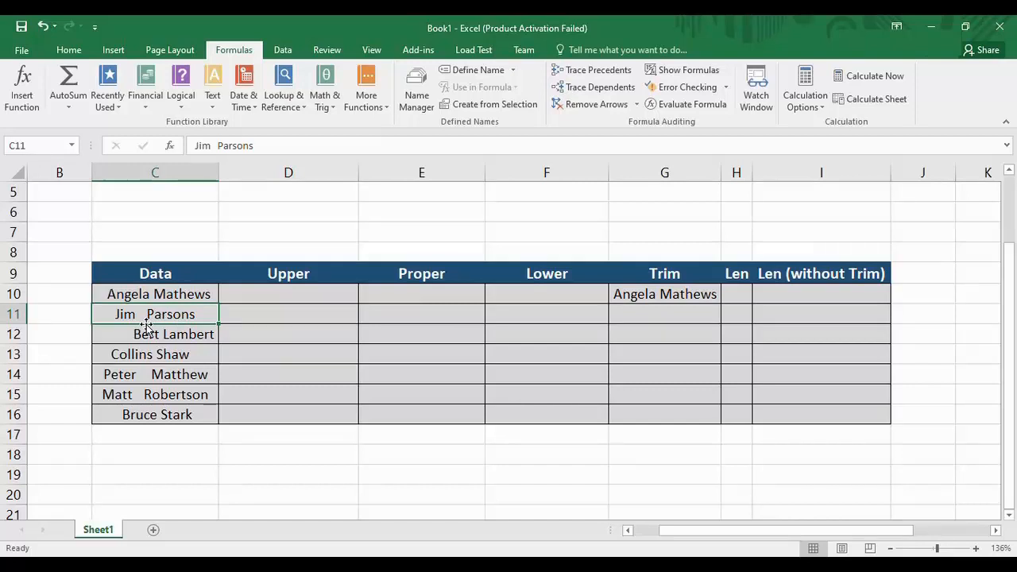
click(670, 296)
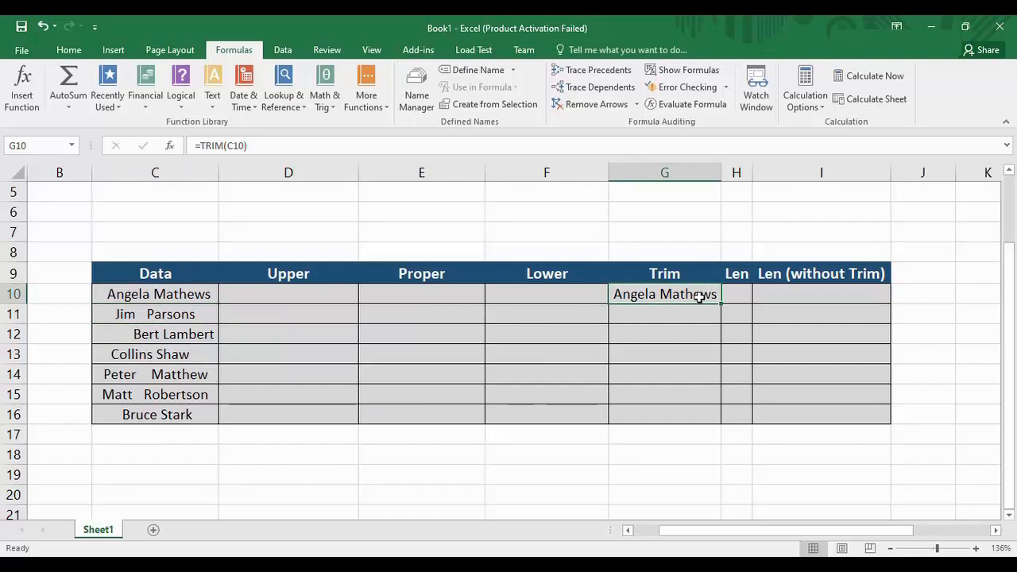
click(196, 296)
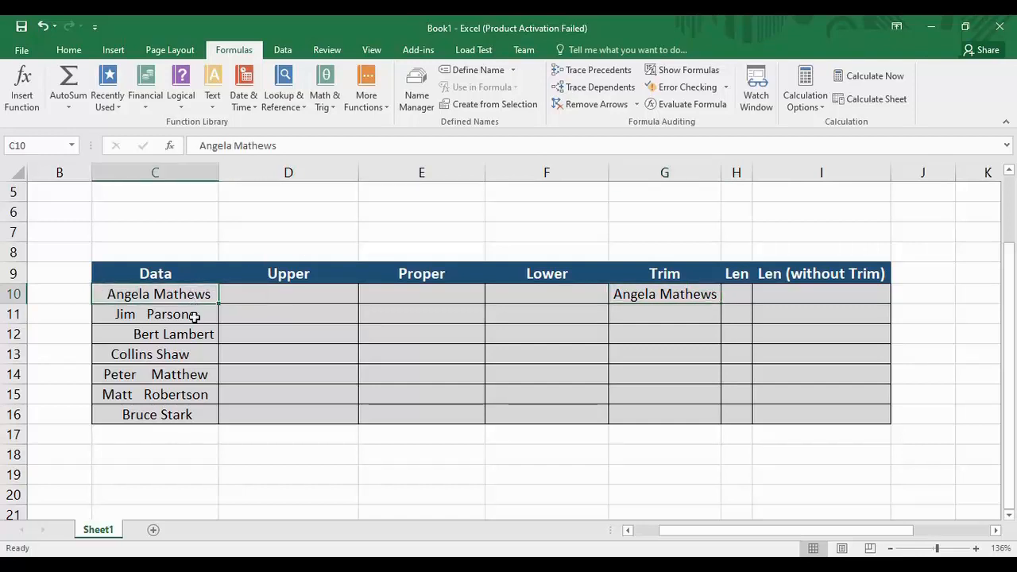
click(193, 316)
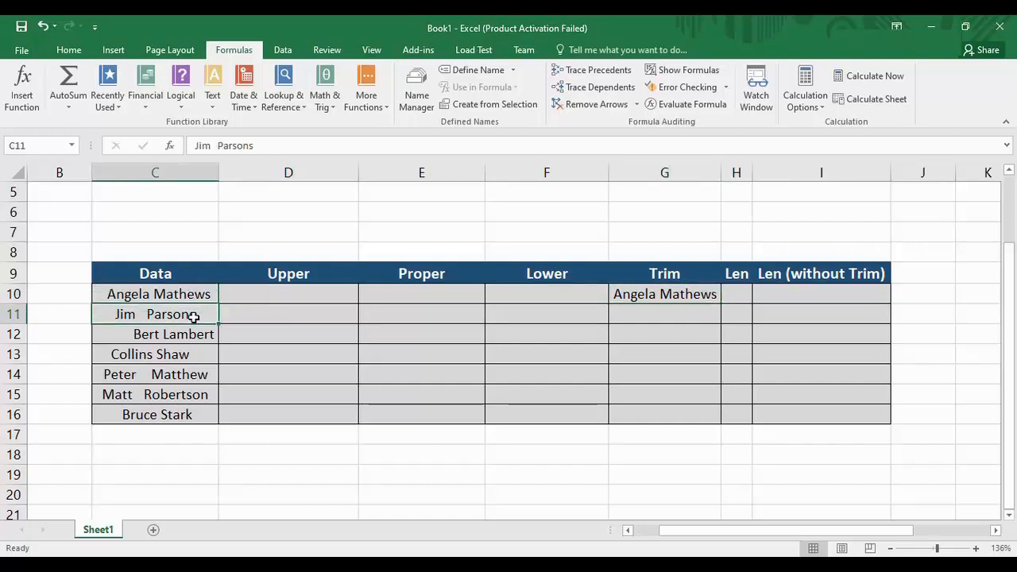
- Fill the TRIM formula from G10 down through G16
click(627, 302)
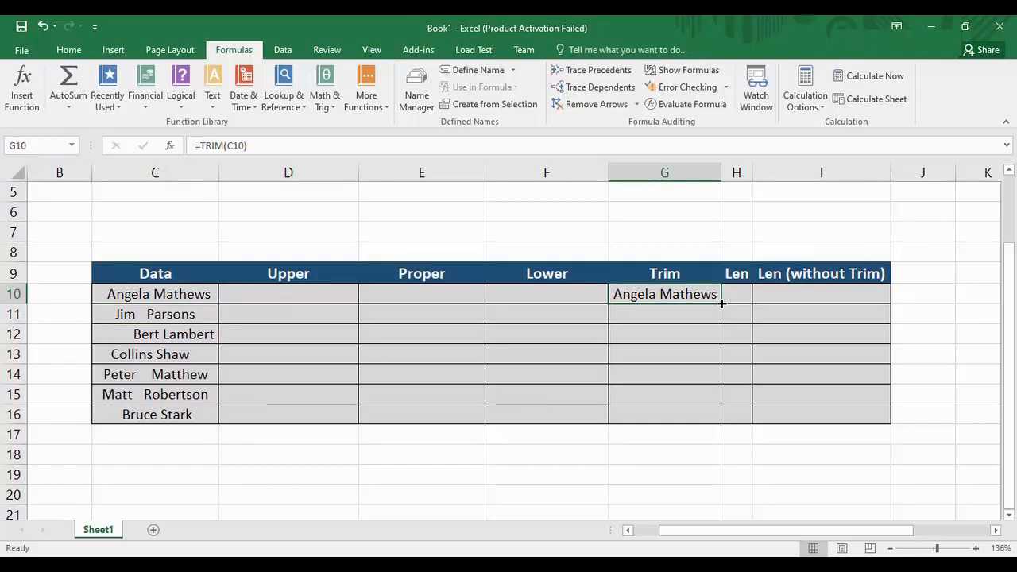
drag(722, 302, 720, 423)
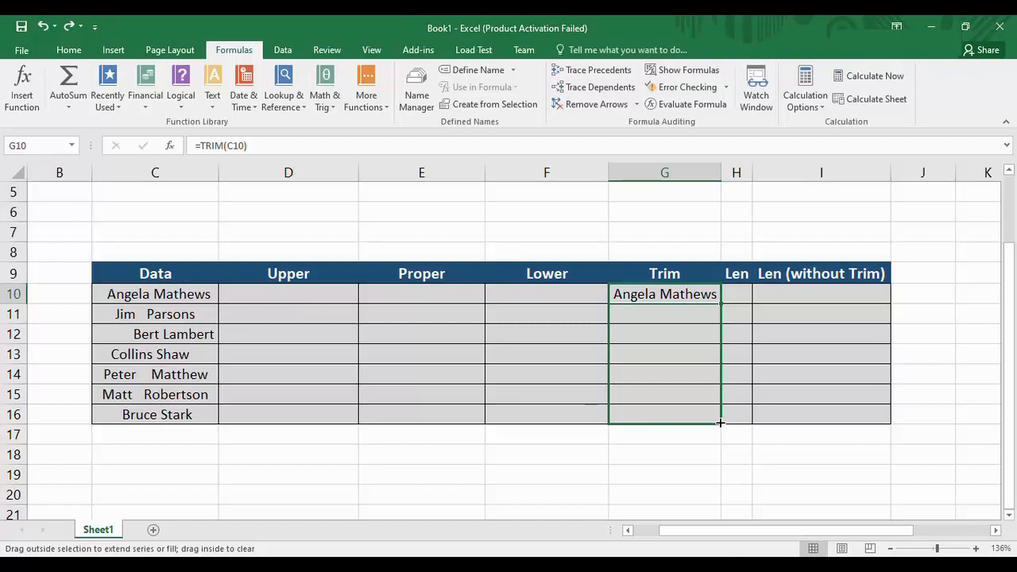
drag(720, 423, 720, 423)
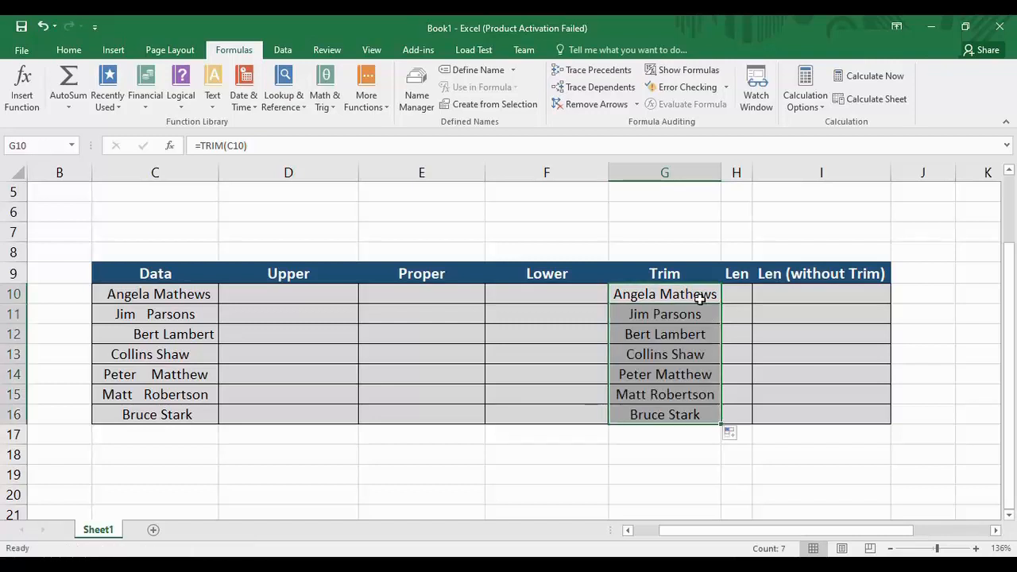
click(732, 387)
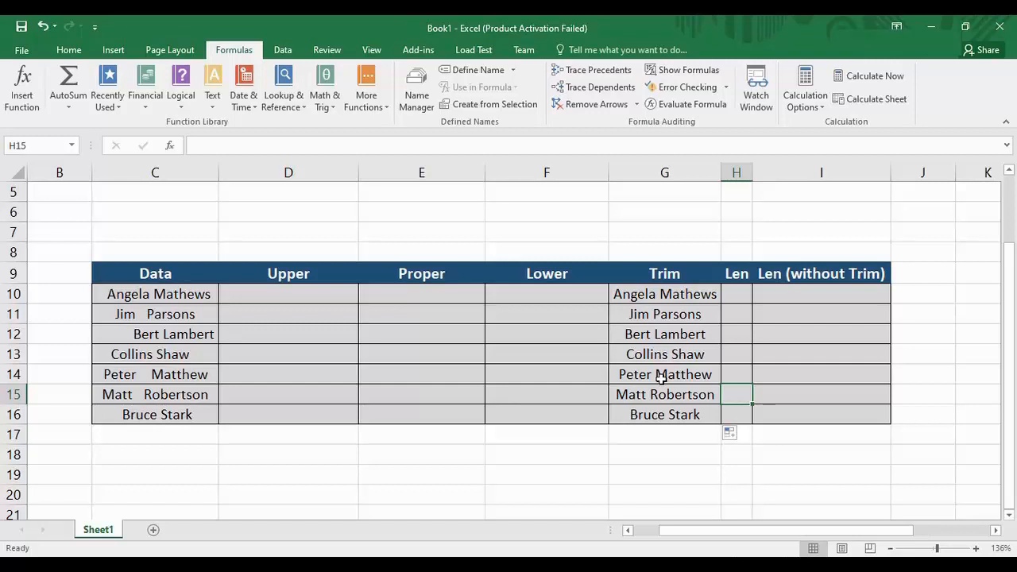
- Enter =LEN(G10) in cell H10 to count the trimmed name's characters, and fill the formula down through H16
click(739, 294)
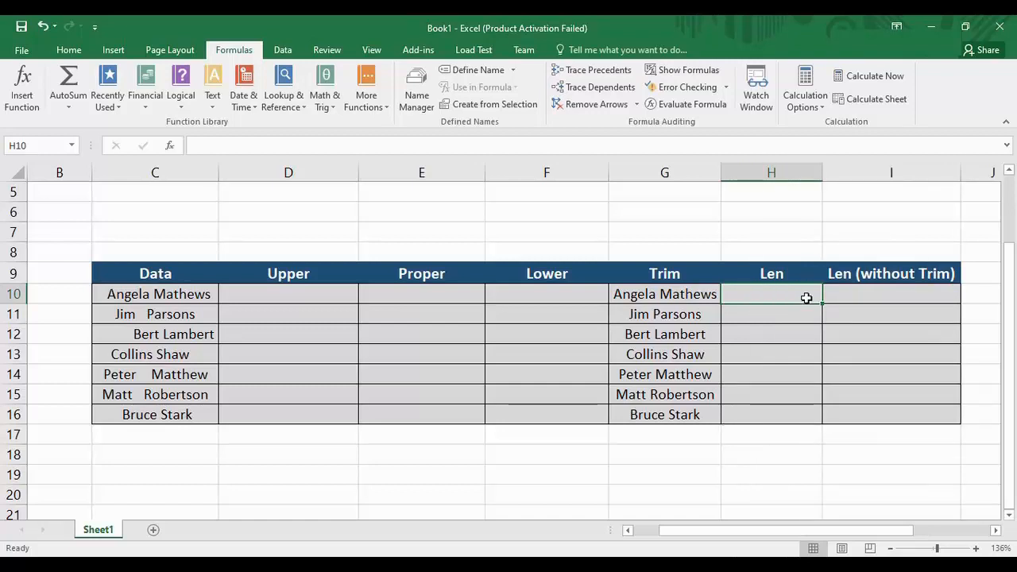
text(=l)
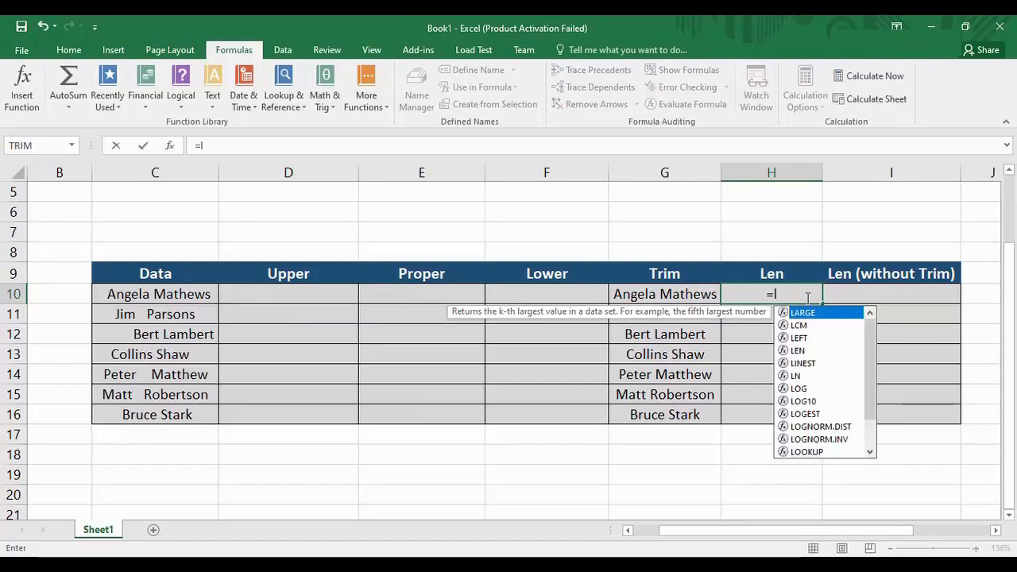
text(en)
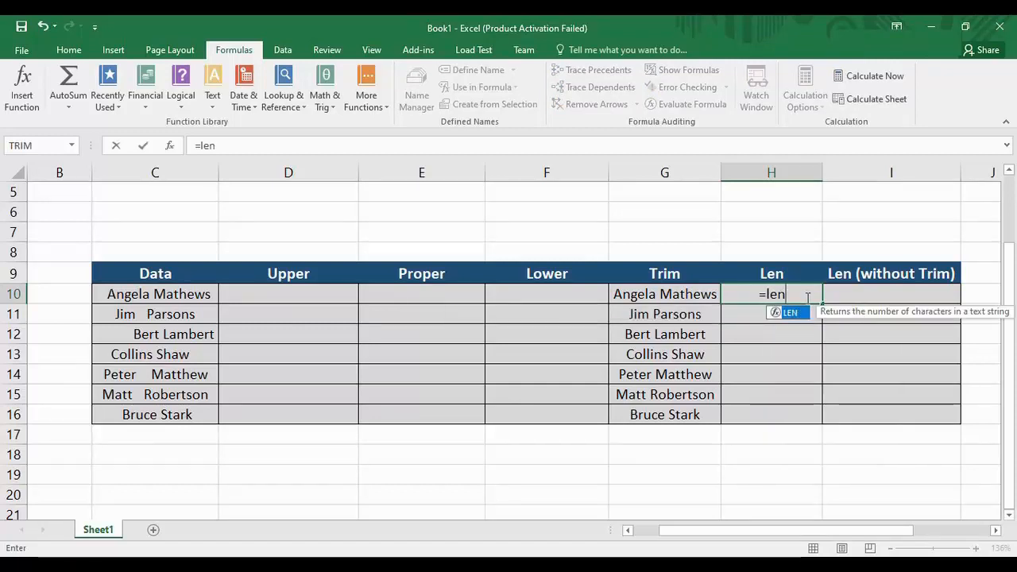
text(()
click(672, 295)
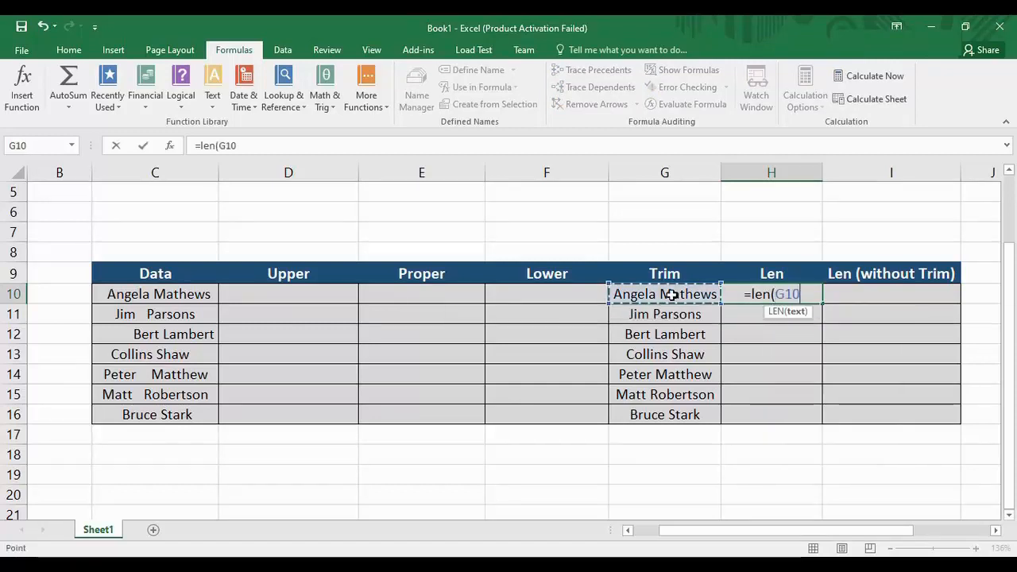
text())
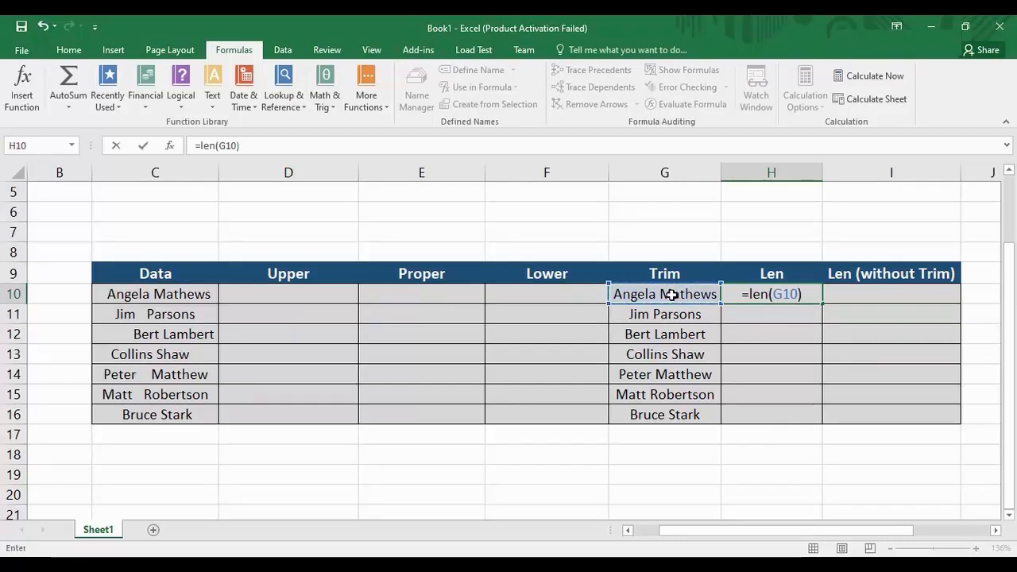
key(ctrl+Return)
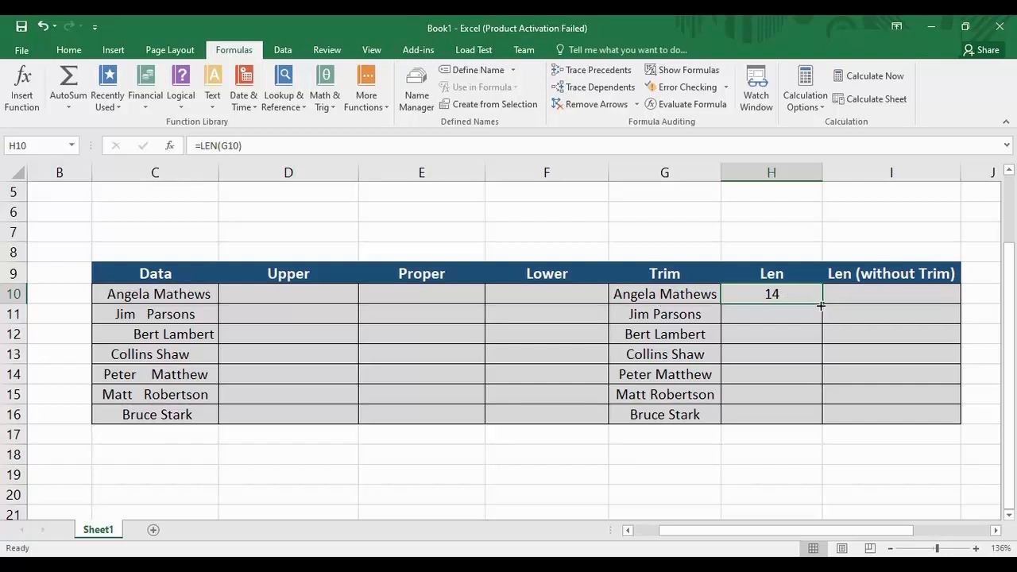
drag(822, 303, 819, 429)
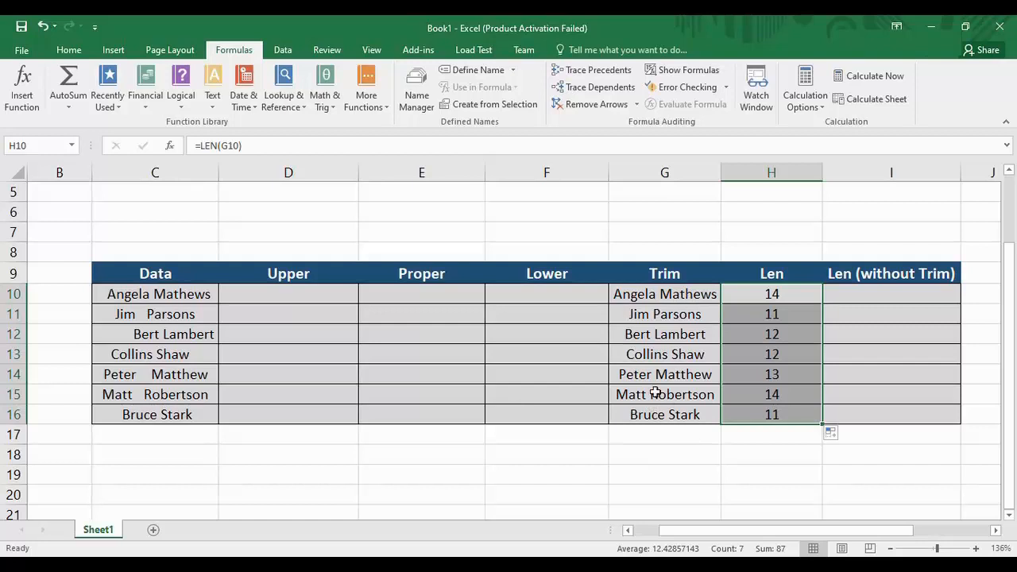
- Enter =LEN(C10) in cell I10 to count the untrimmed name's characters, and fill the formula down through I16
click(917, 298)
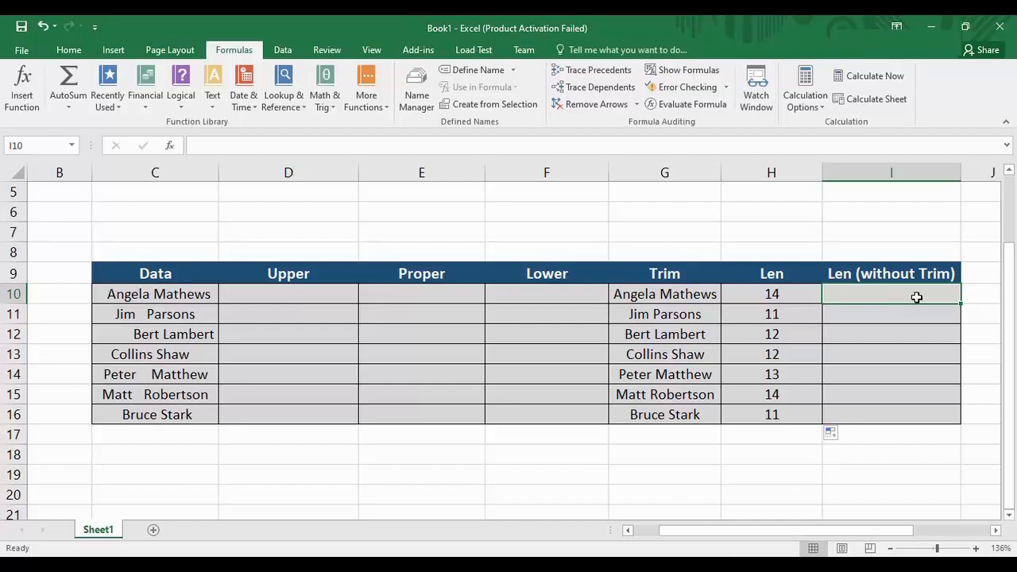
text(=len()
click(169, 299)
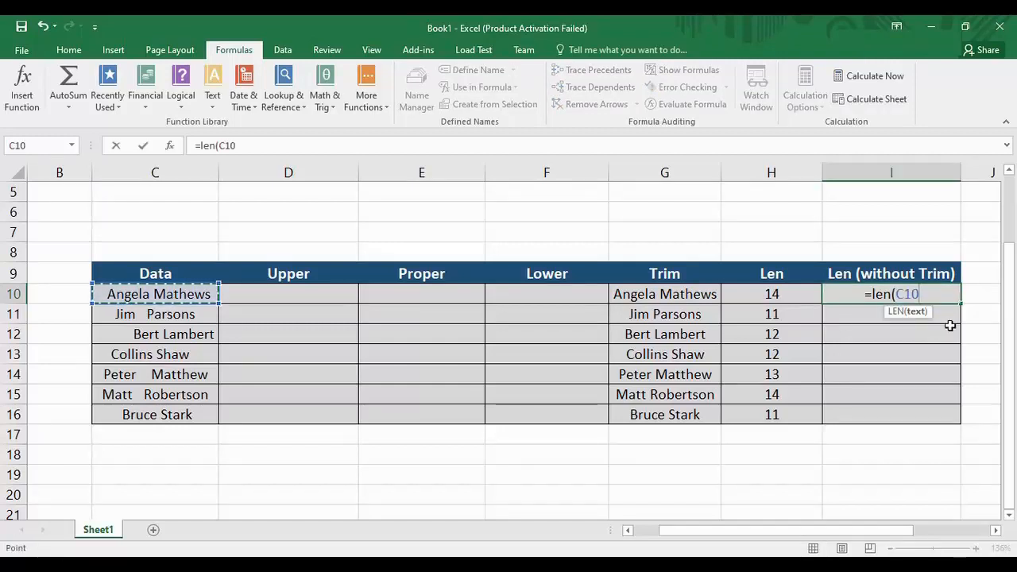
text())
key(Return)
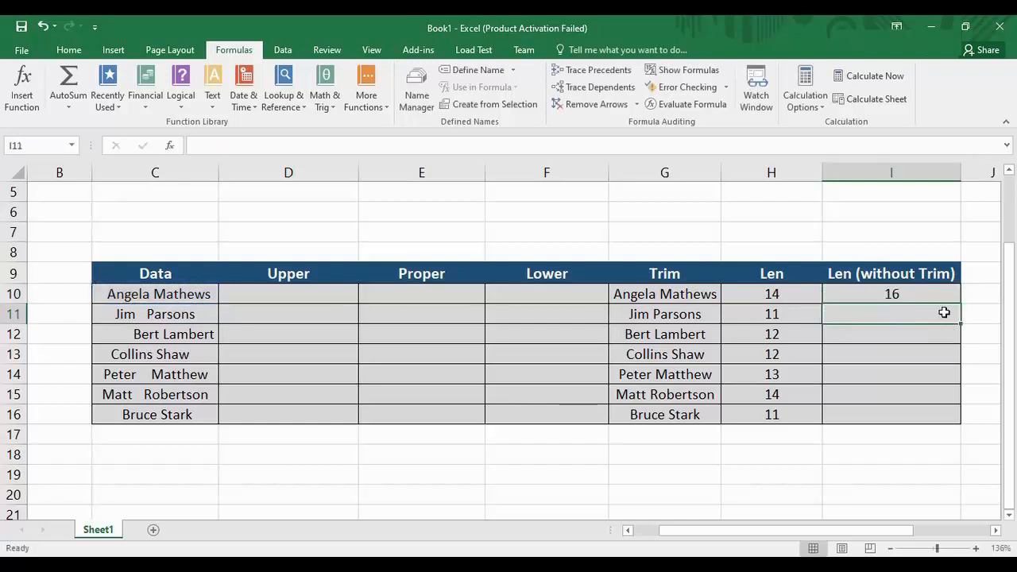
click(937, 298)
drag(960, 305, 962, 430)
click(933, 455)
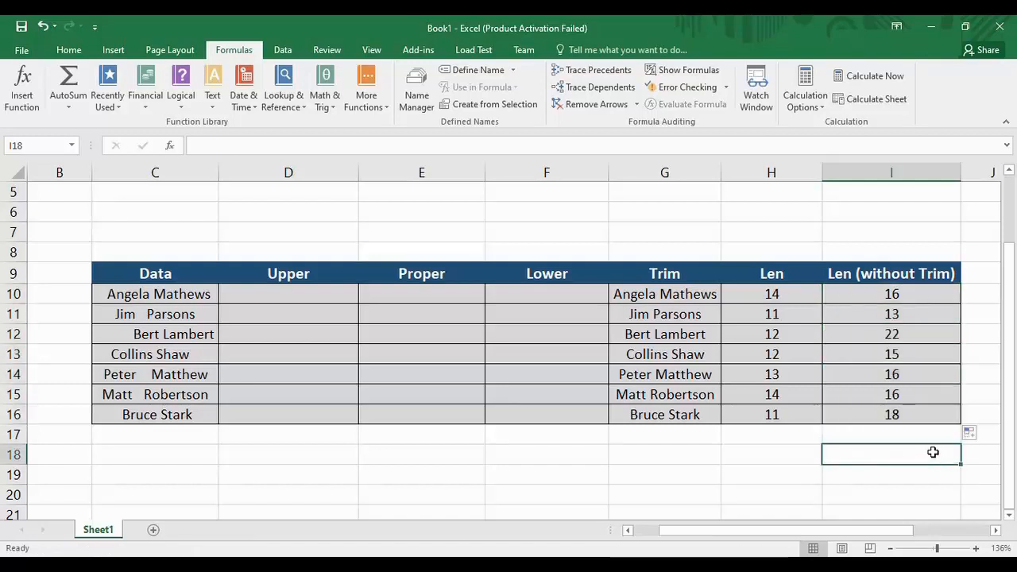
click(902, 315)
click(901, 295)
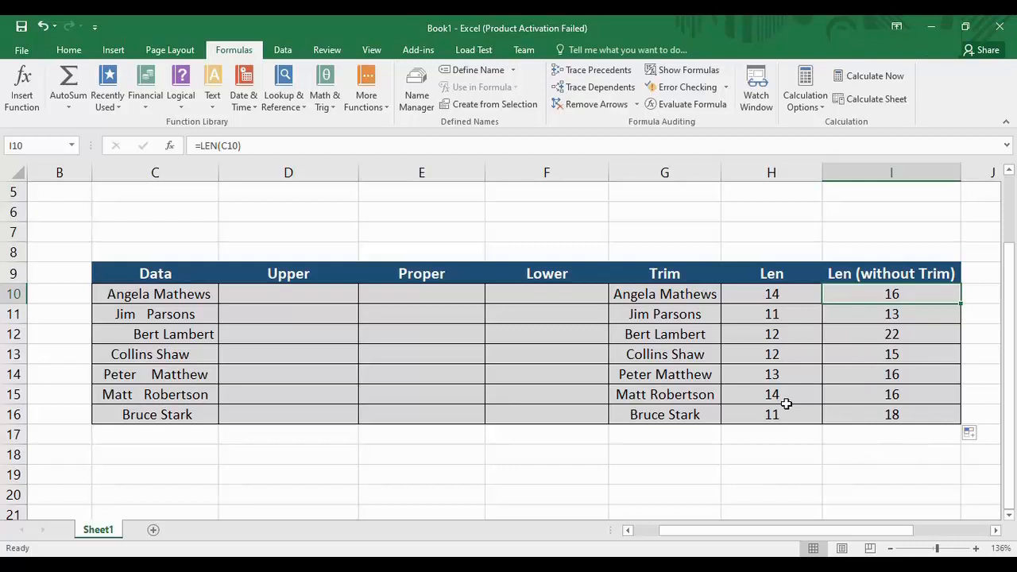
- Enter =UPPER(C10) in cell D10 to convert the first name to uppercase, and fill the formula down through D16
click(298, 295)
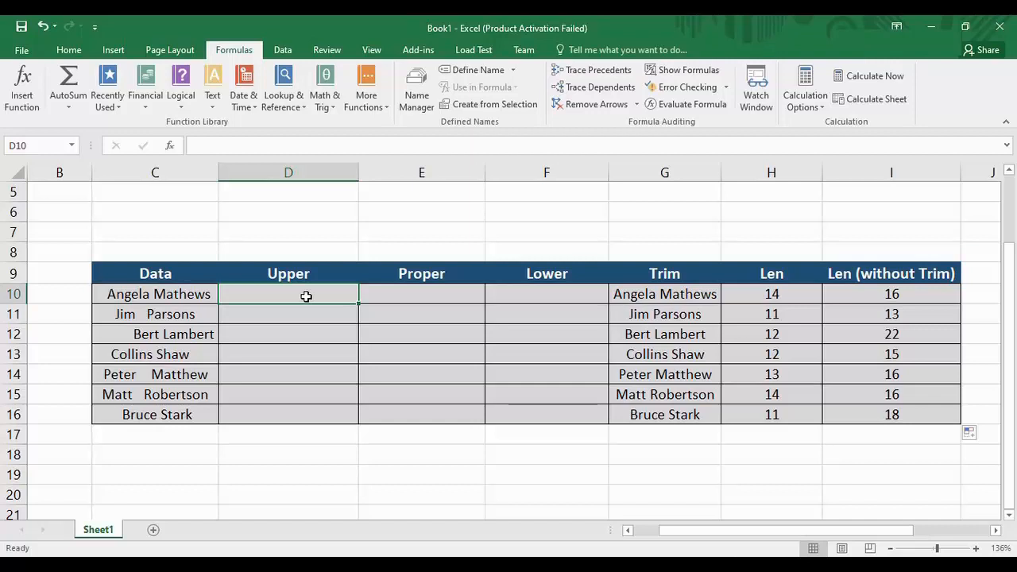
text(=u)
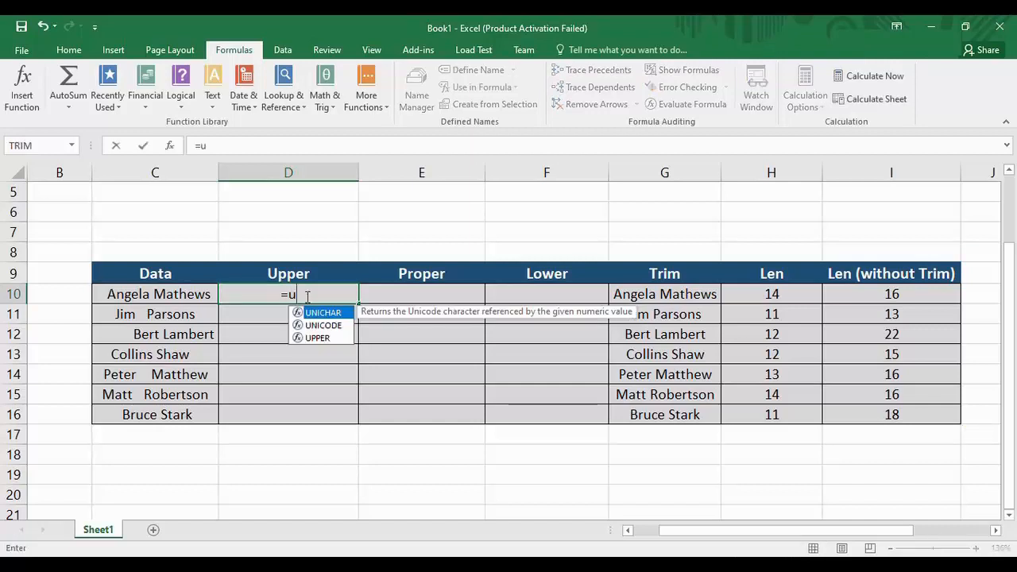
text(pper()
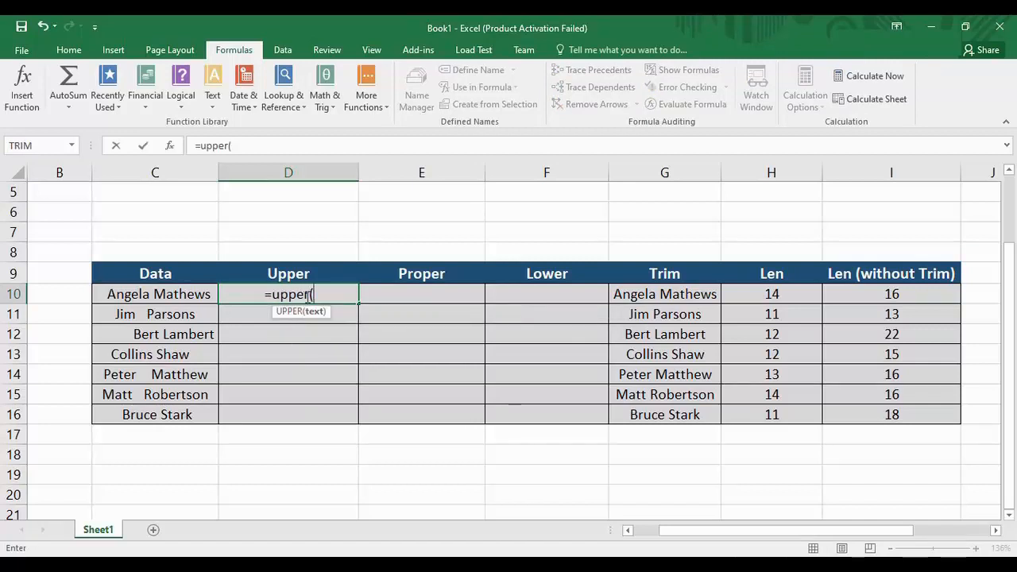
click(150, 294)
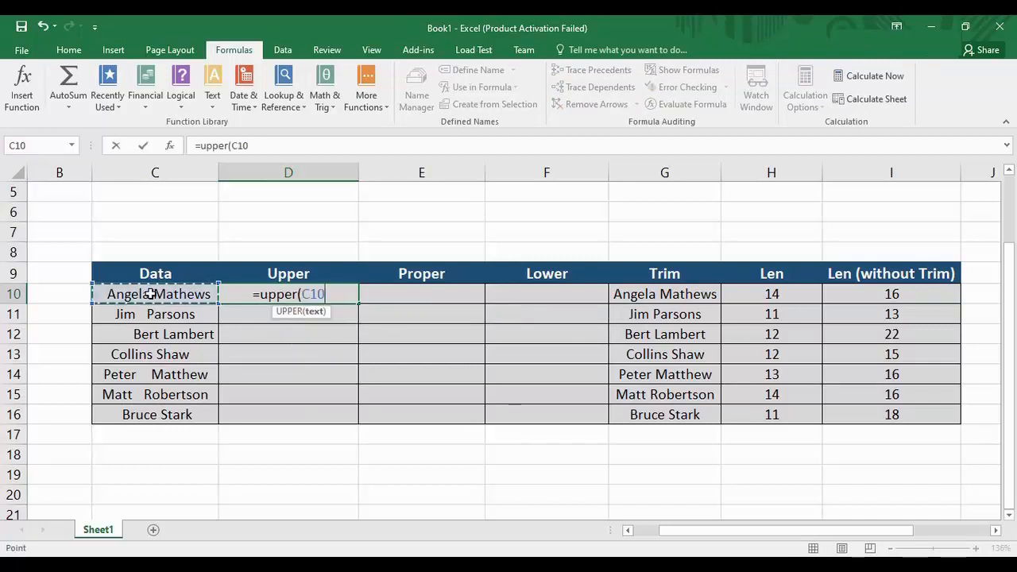
text())
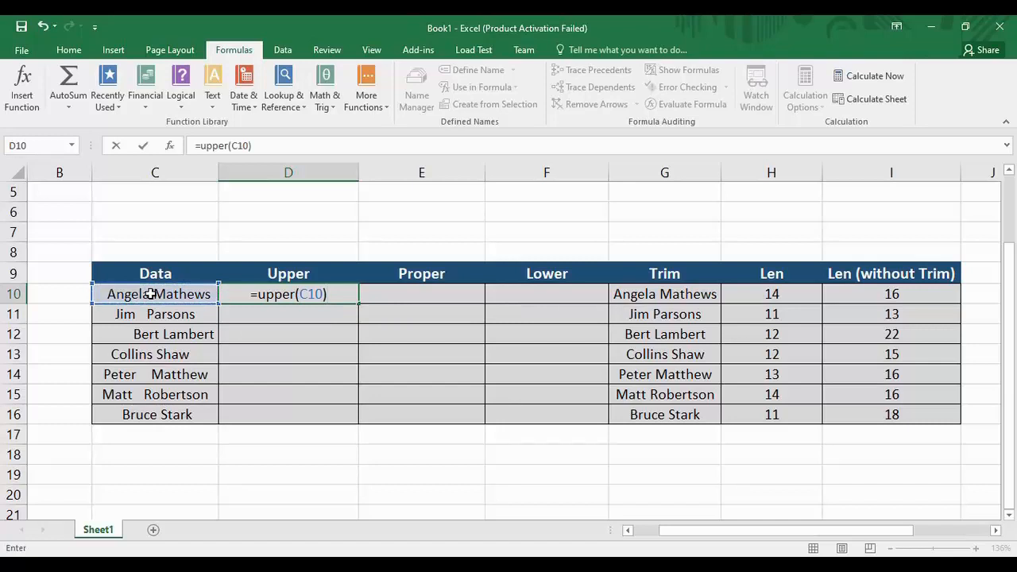
key(Return)
click(315, 293)
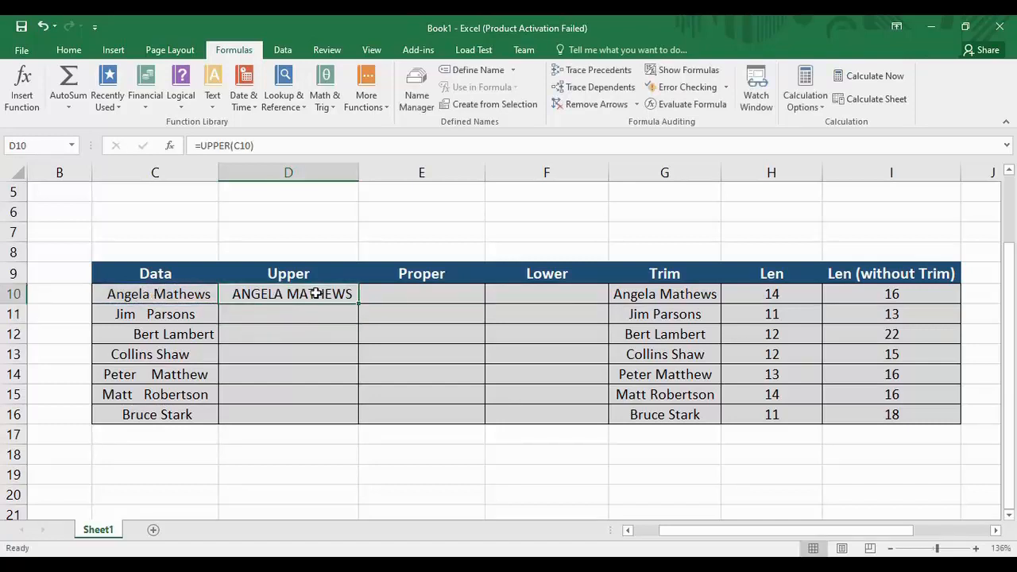
drag(359, 301, 352, 426)
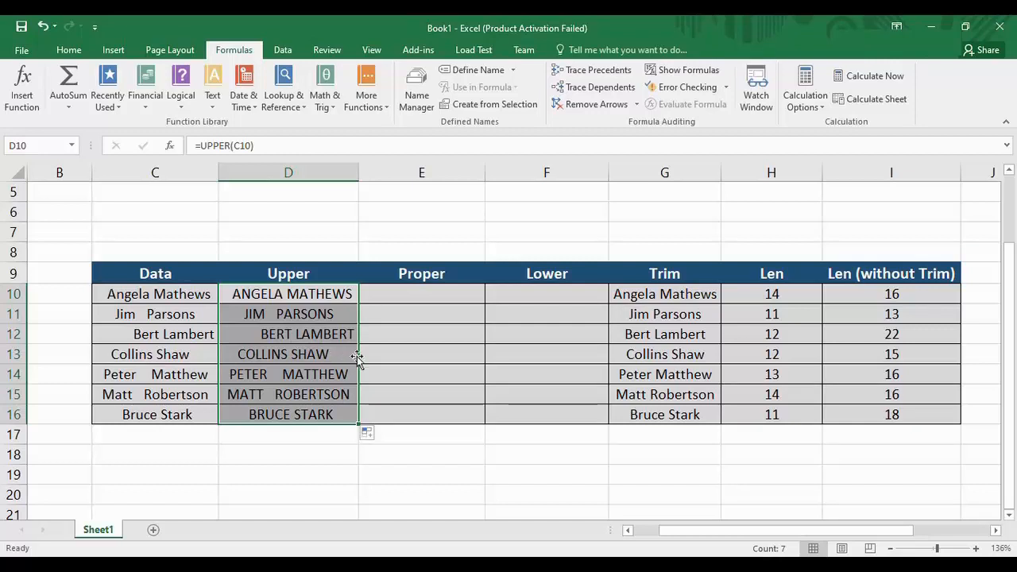
- Enter =LOWER(G10) in cell F10 to convert the trimmed name to lowercase, and fill the formula down through F16
click(513, 299)
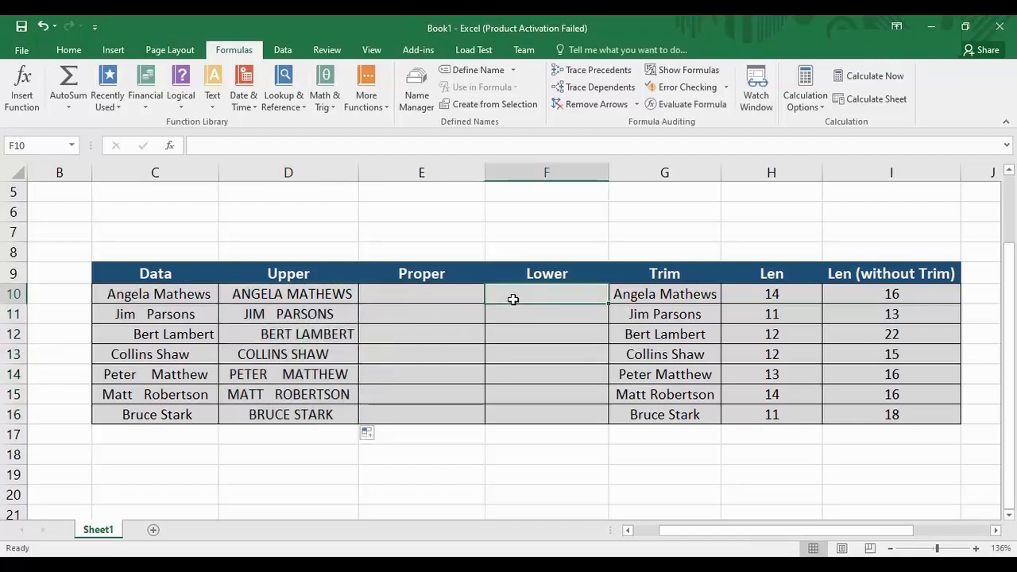
text(=)
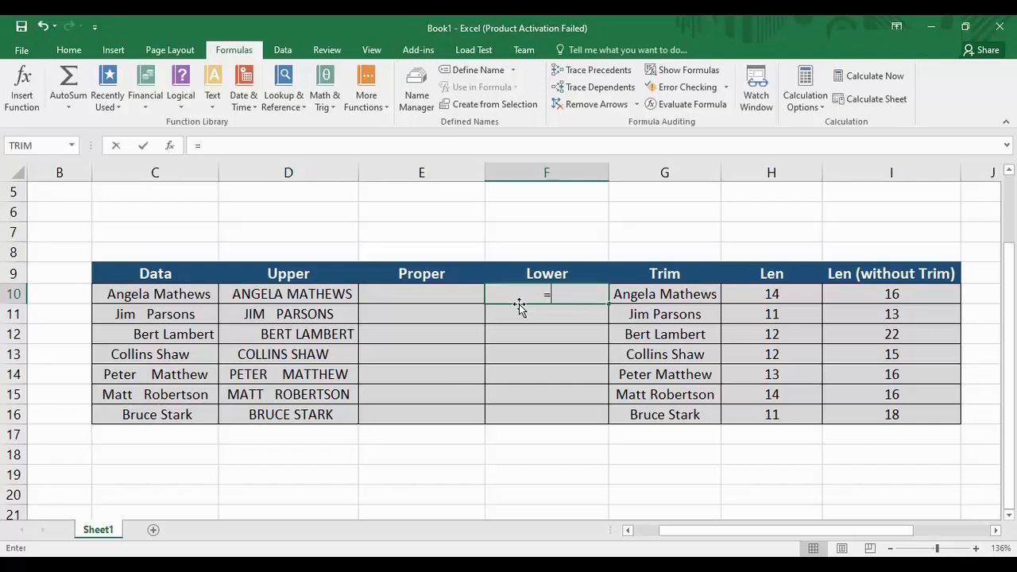
text(lower()
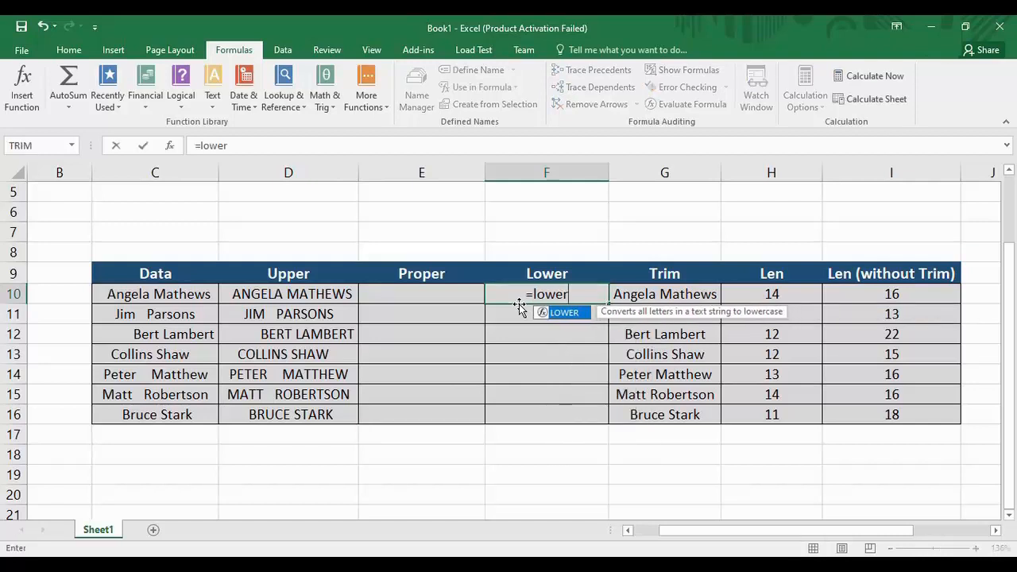
click(640, 295)
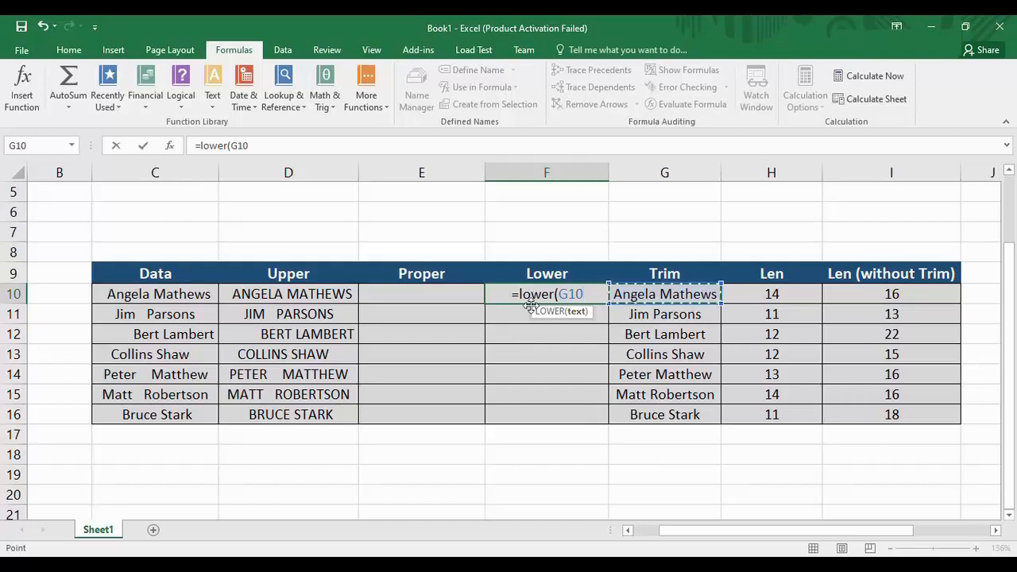
text())
key(Return)
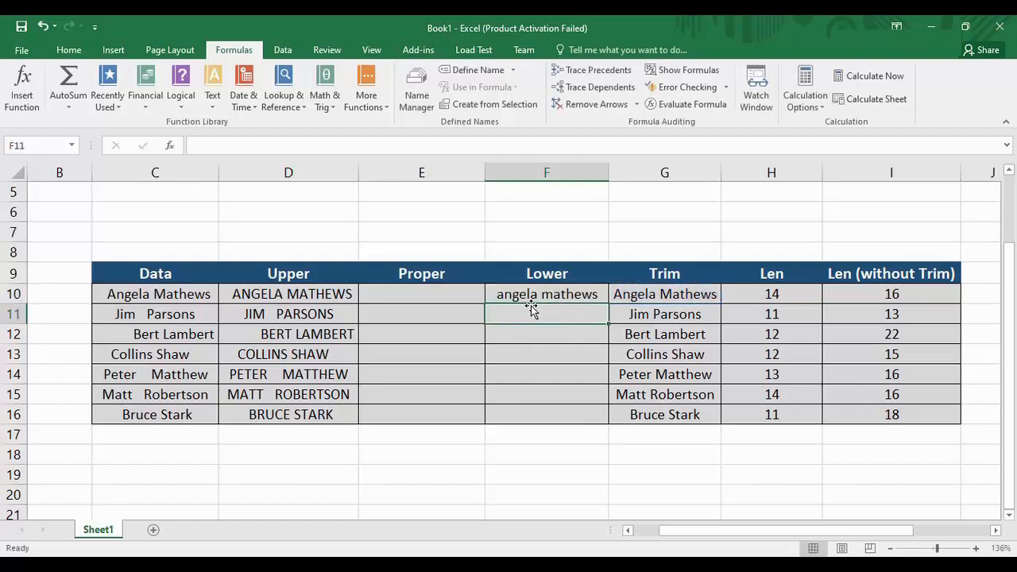
click(547, 295)
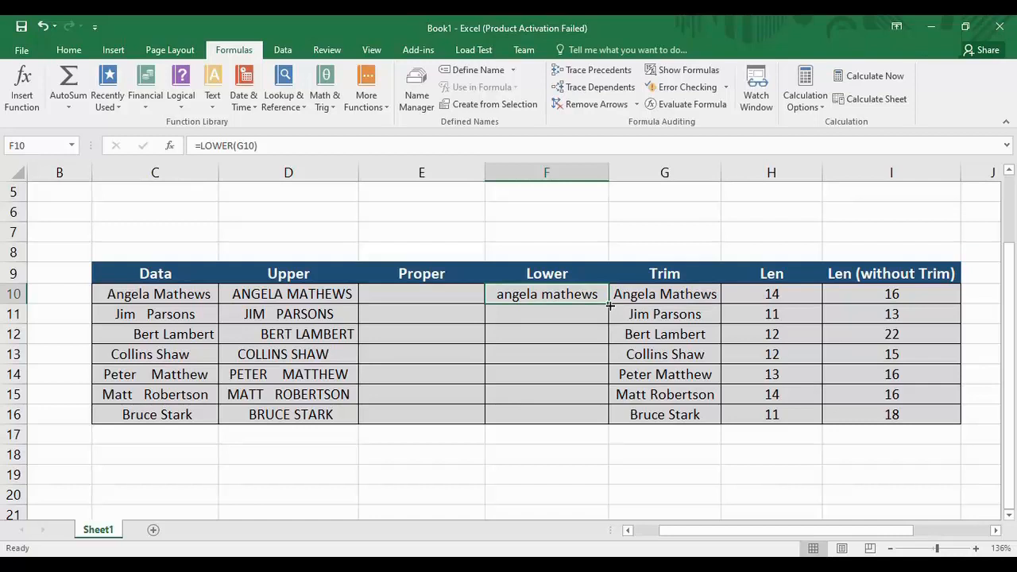
drag(608, 308, 609, 423)
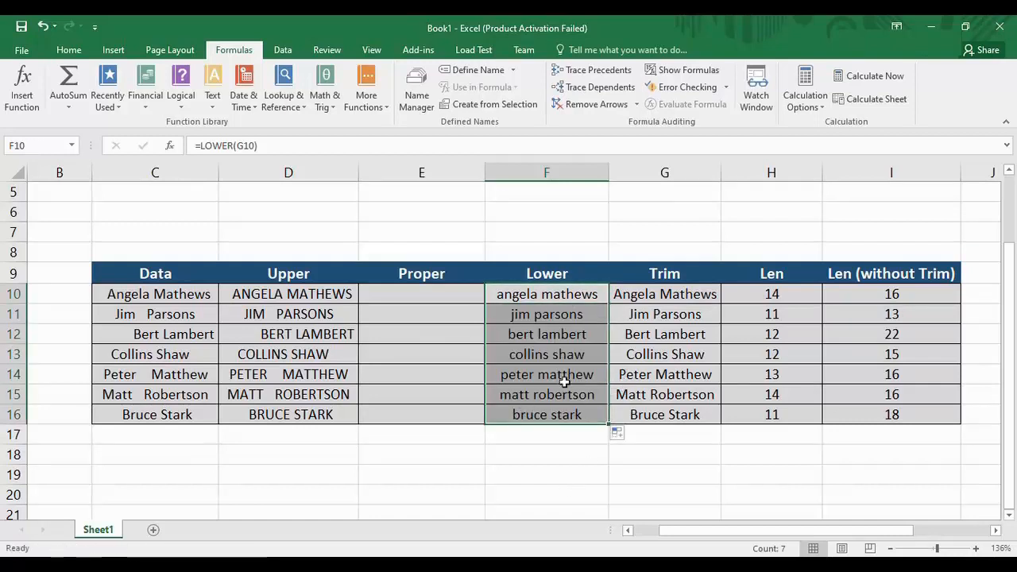
- Enter the formula =PROPER(F10) in cell E10 to capitalize each word of the lowercase name
click(453, 286)
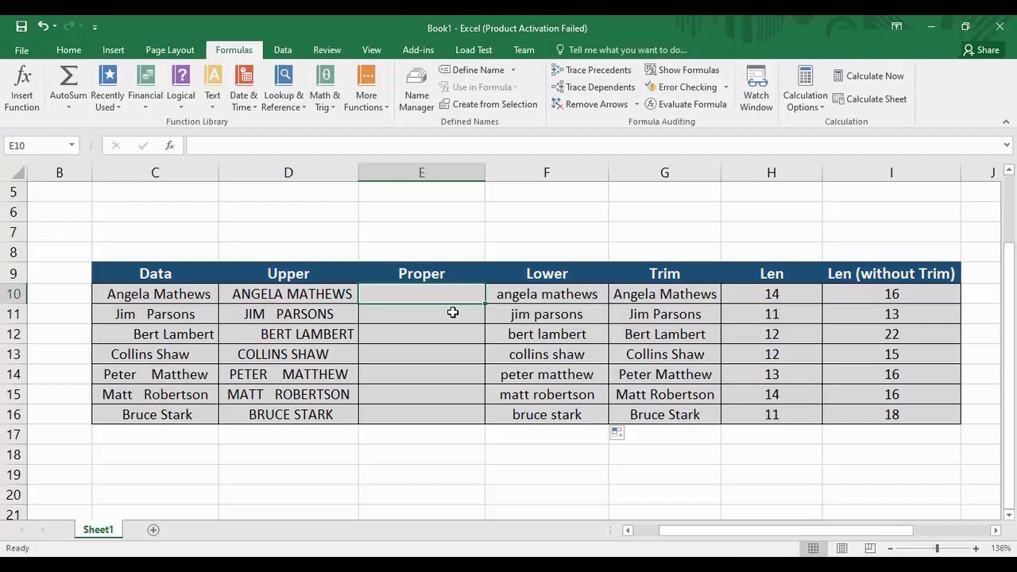
text(=pro)
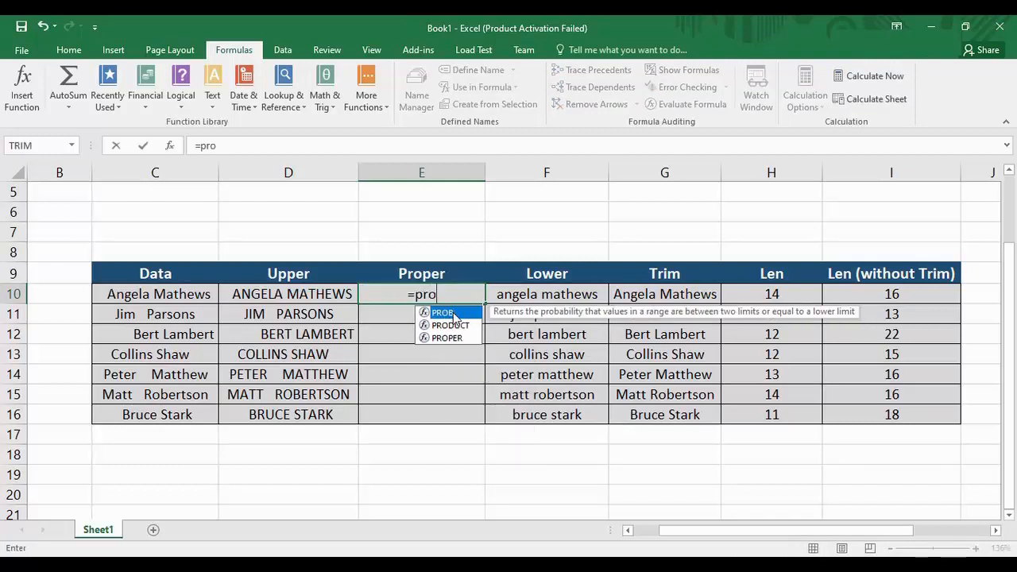
text(per()
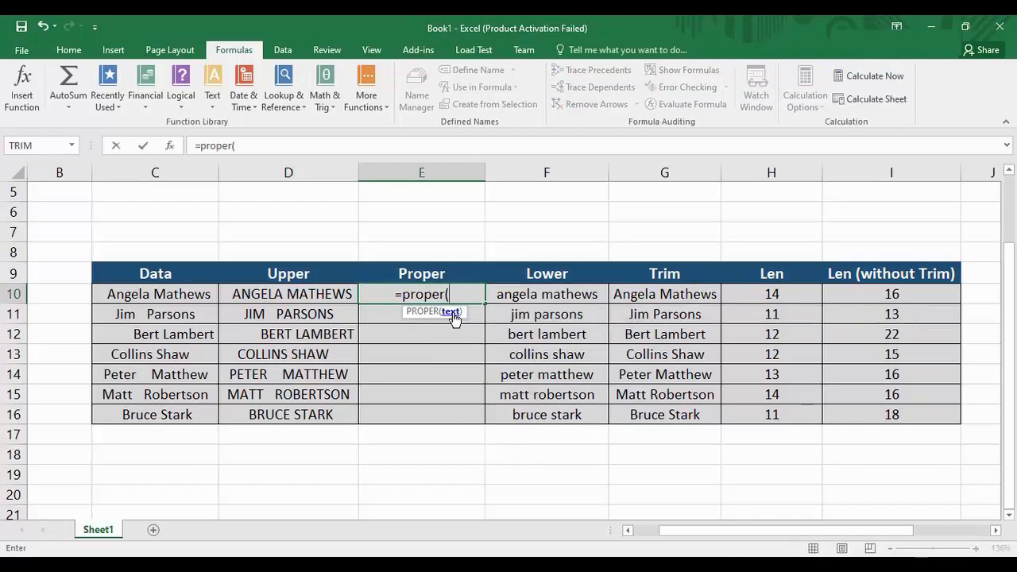
click(586, 295)
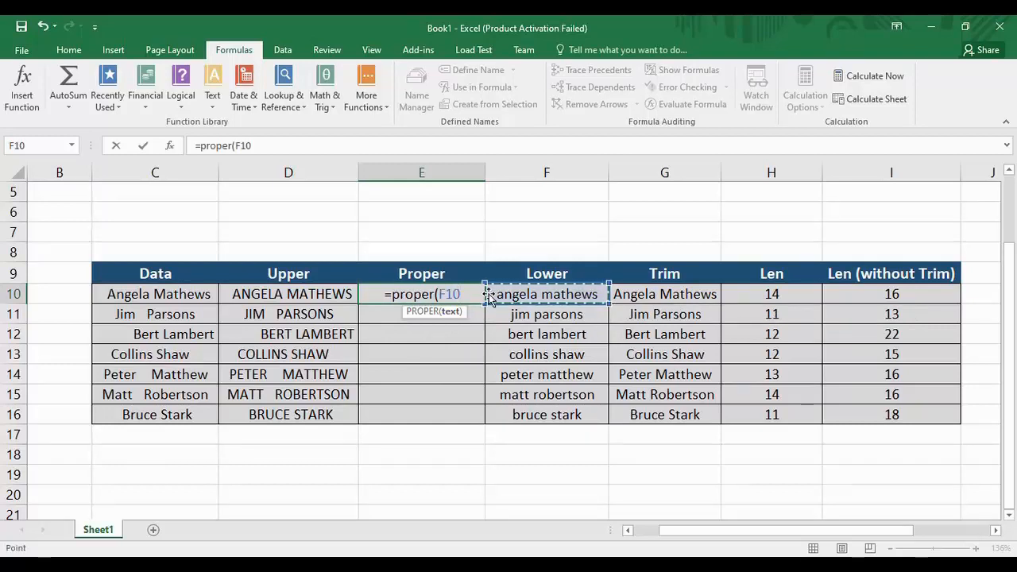
text())
key(Return)
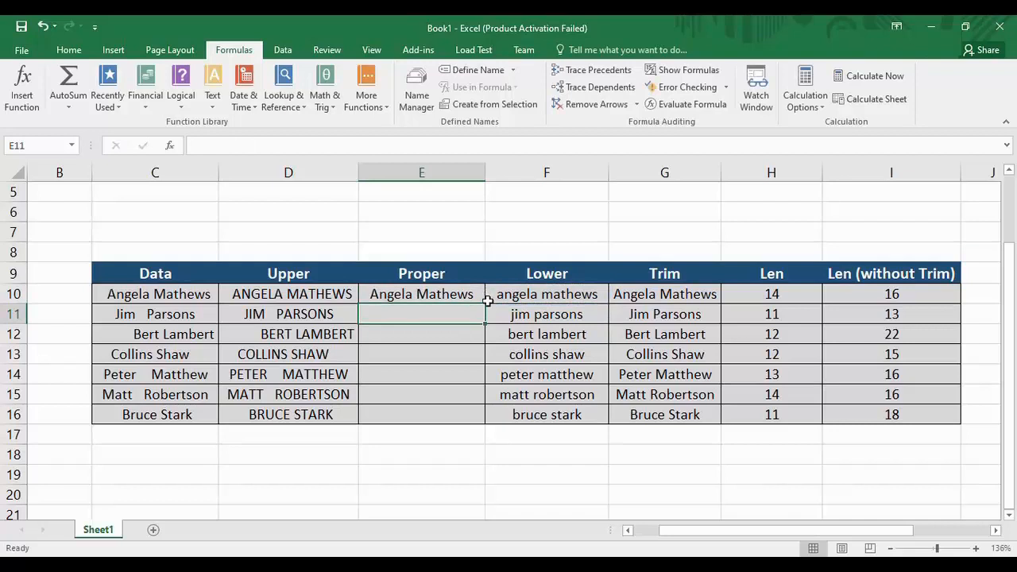
- Fill the PROPER formula from E10 down through E16
click(468, 295)
click(526, 297)
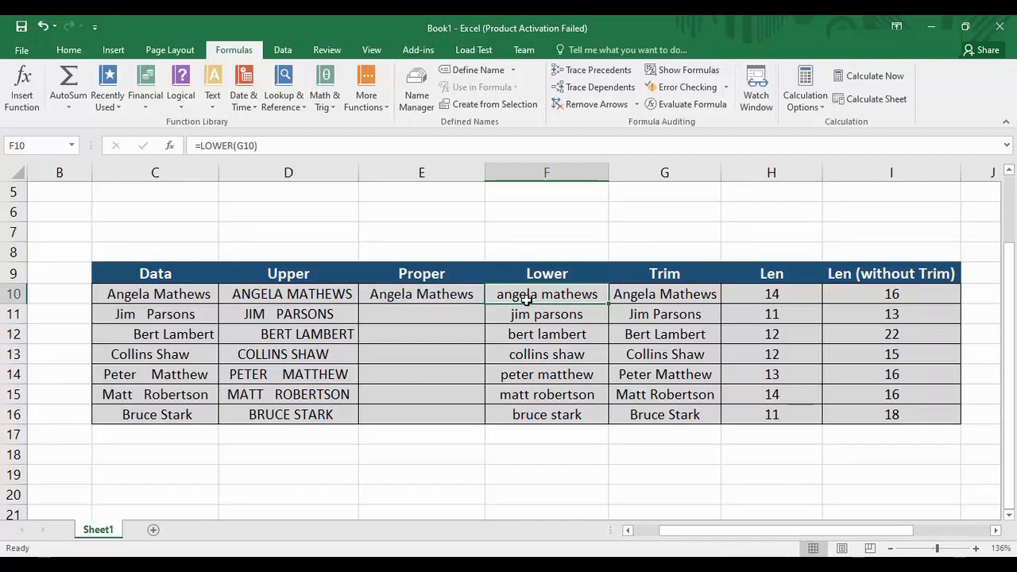
click(438, 294)
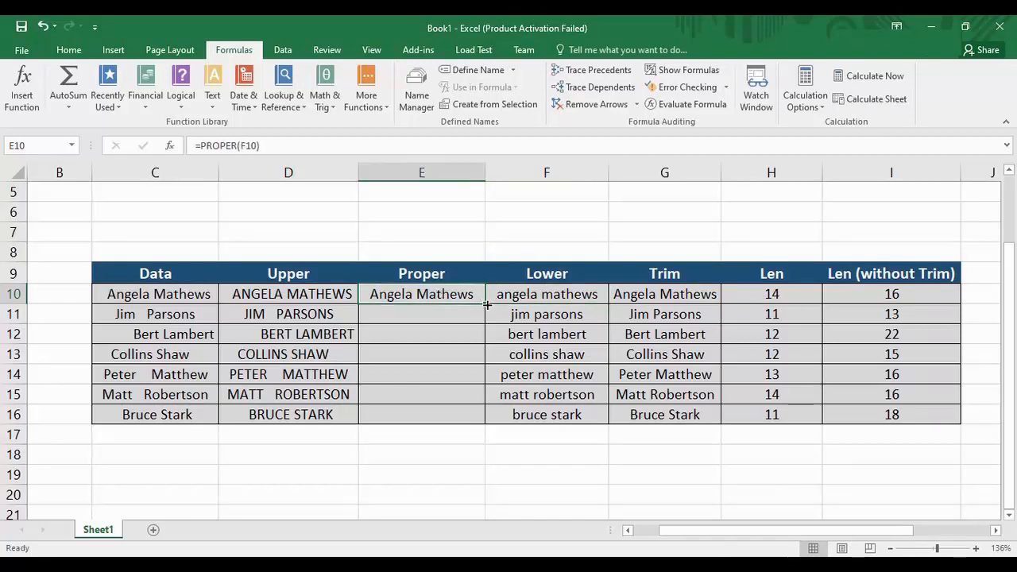
drag(484, 305, 485, 422)
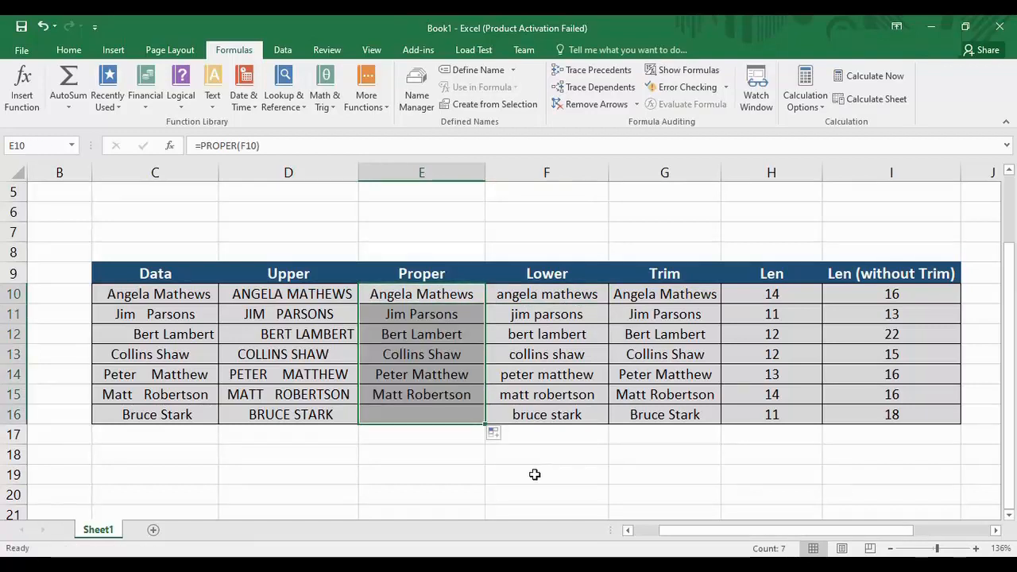
click(461, 450)
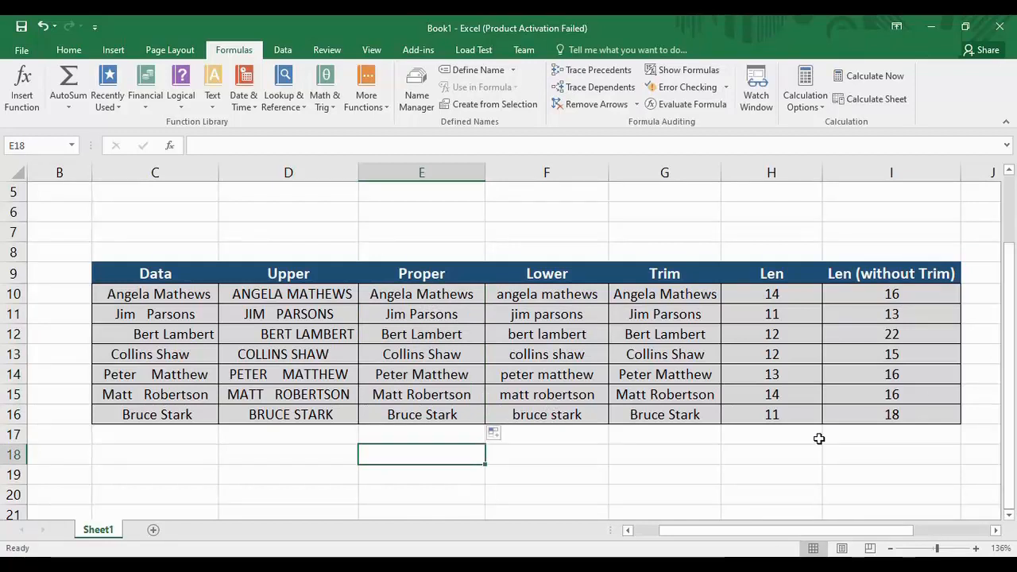
- Enter Programming in cell E19 and Knowledge in F19, and join them in G19 with =CONCATENATE(E19,F19)
click(417, 474)
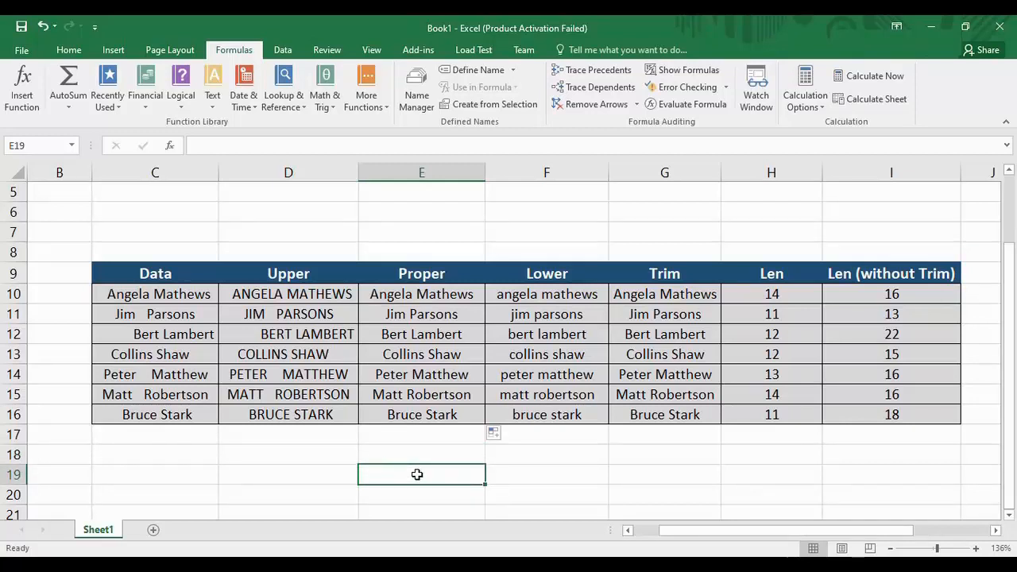
click(698, 472)
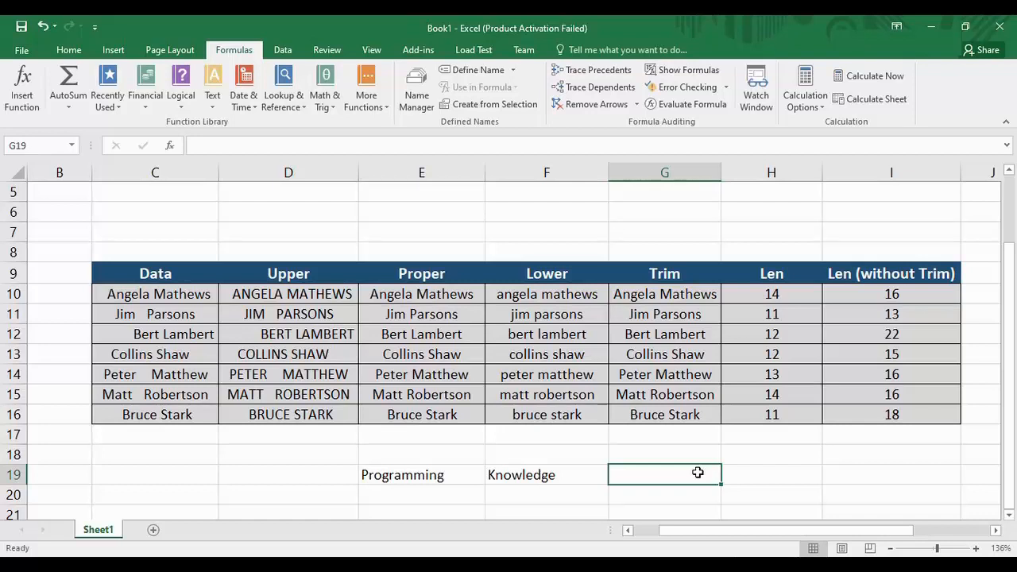
text(=)
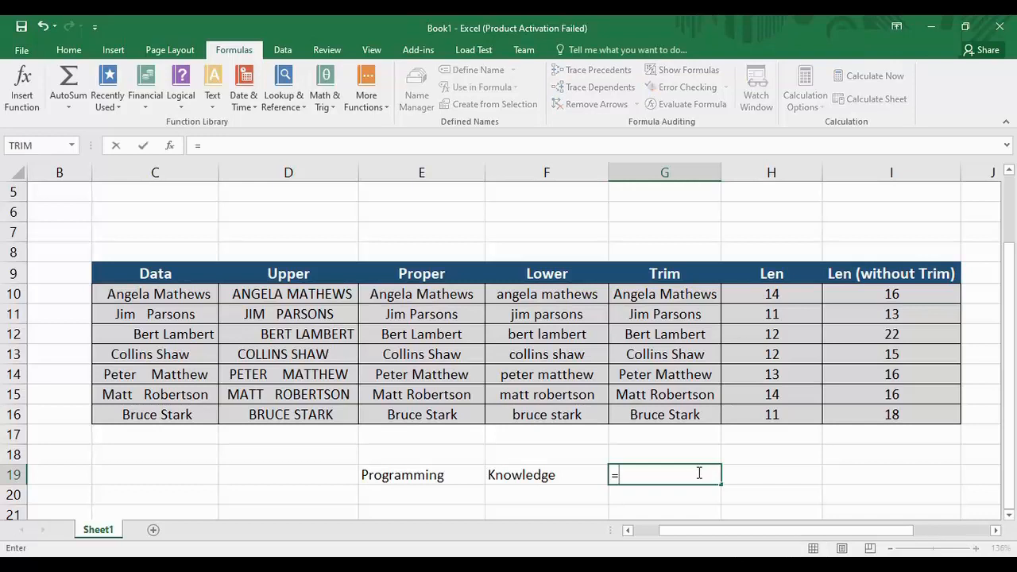
text(conca)
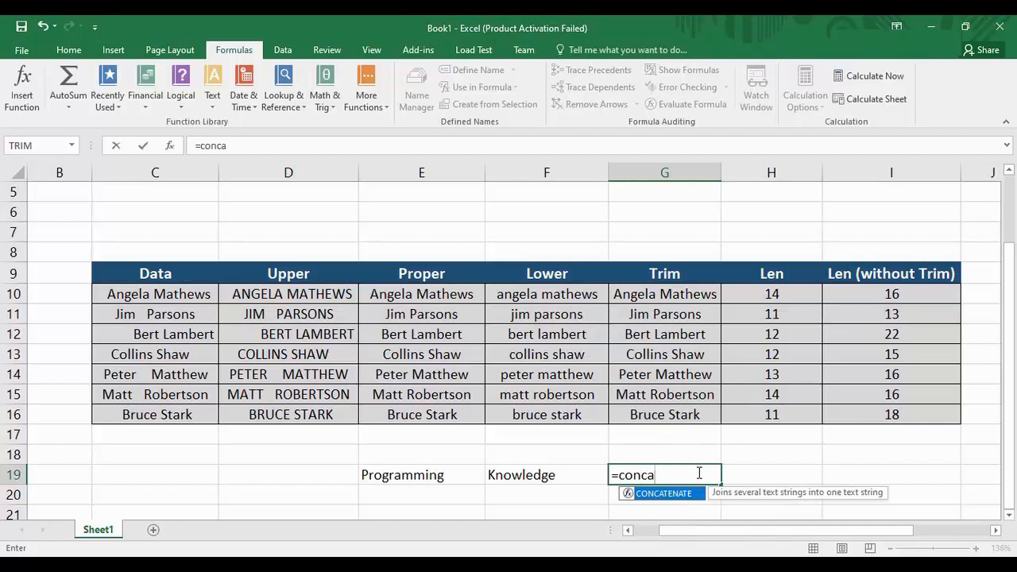
key(Tab)
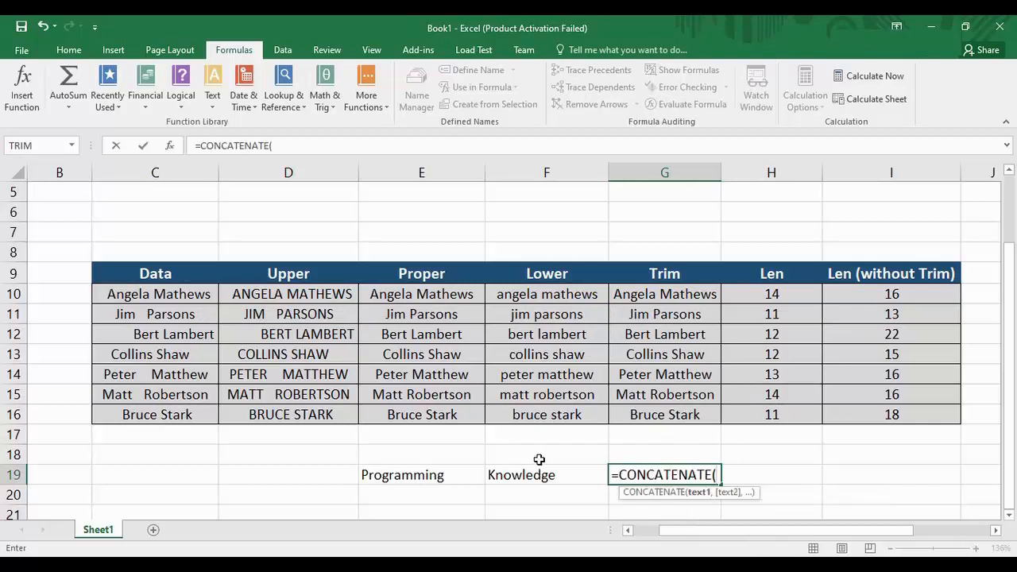
click(445, 482)
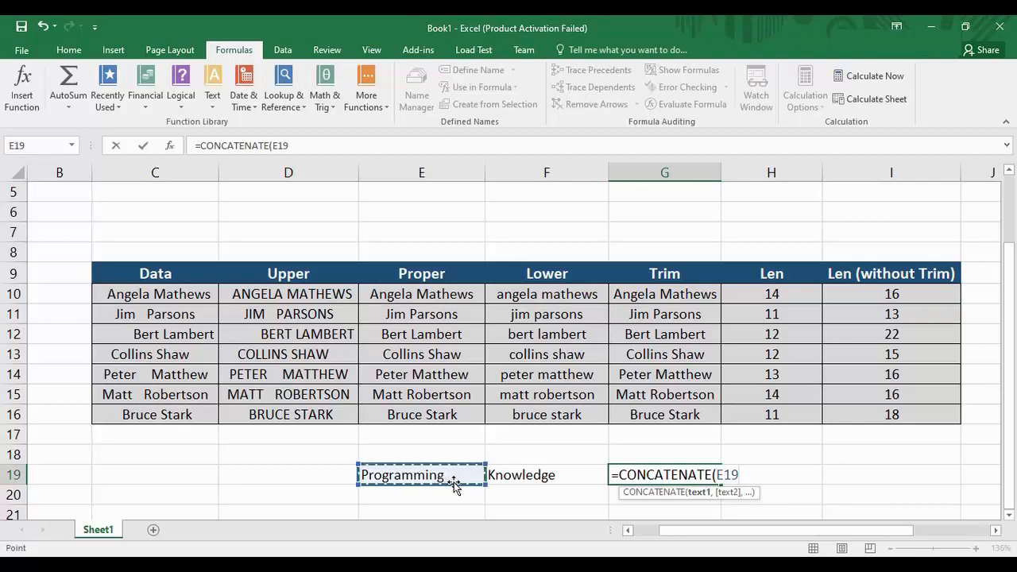
text(,)
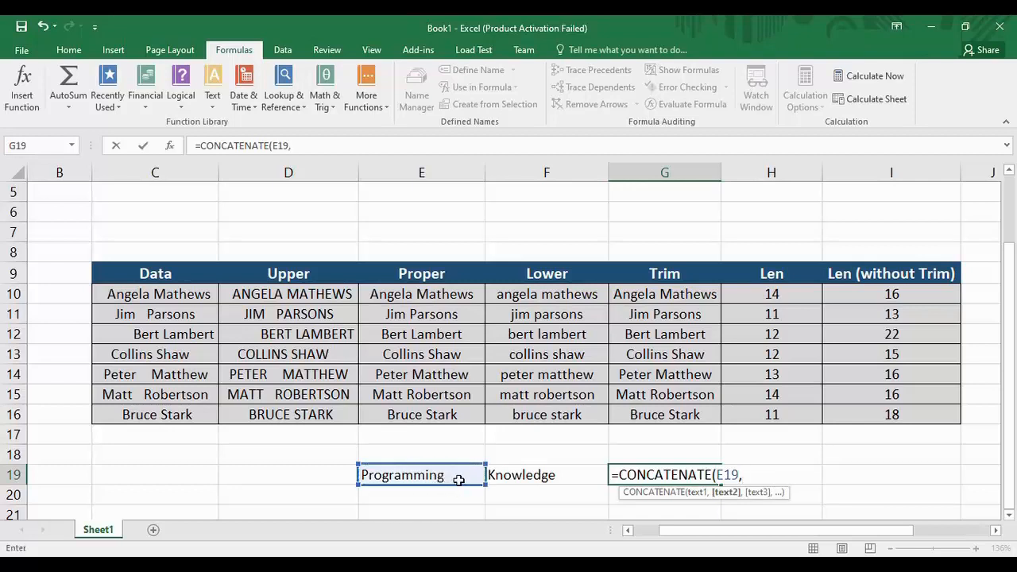
click(525, 475)
text())
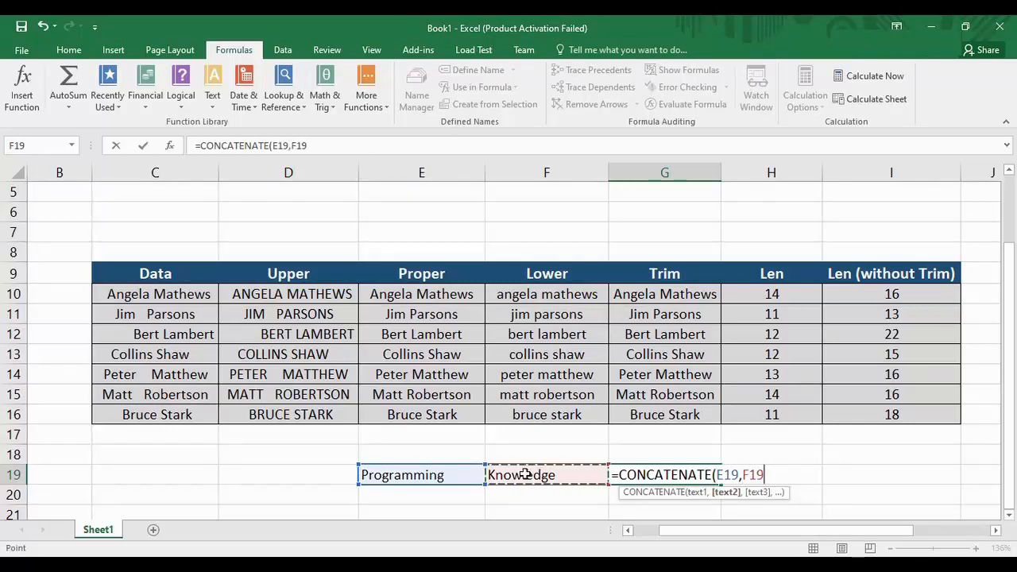
key(Return)
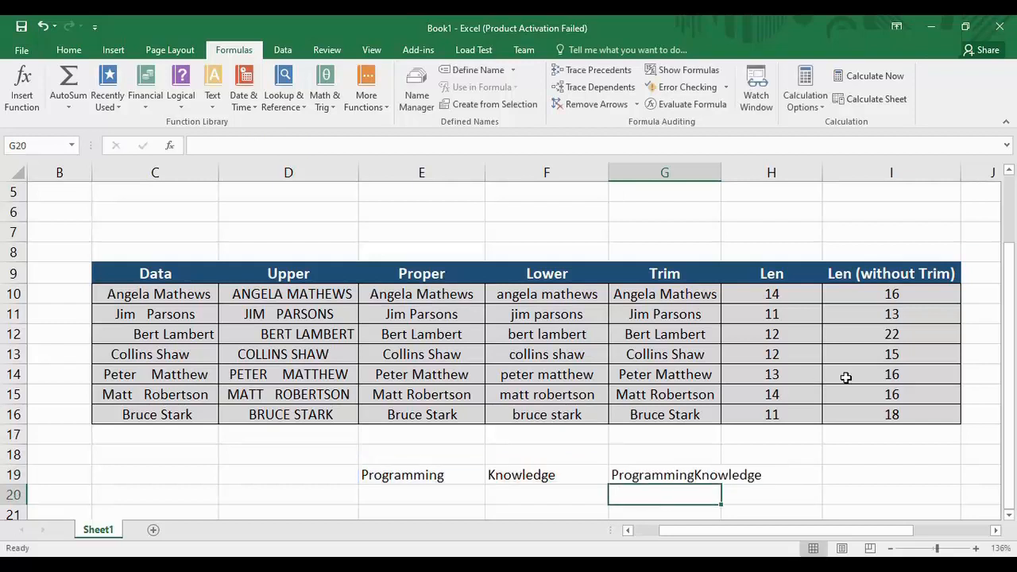
- Auto-fit the width of column G to the joined text in G19
double_click(722, 172)
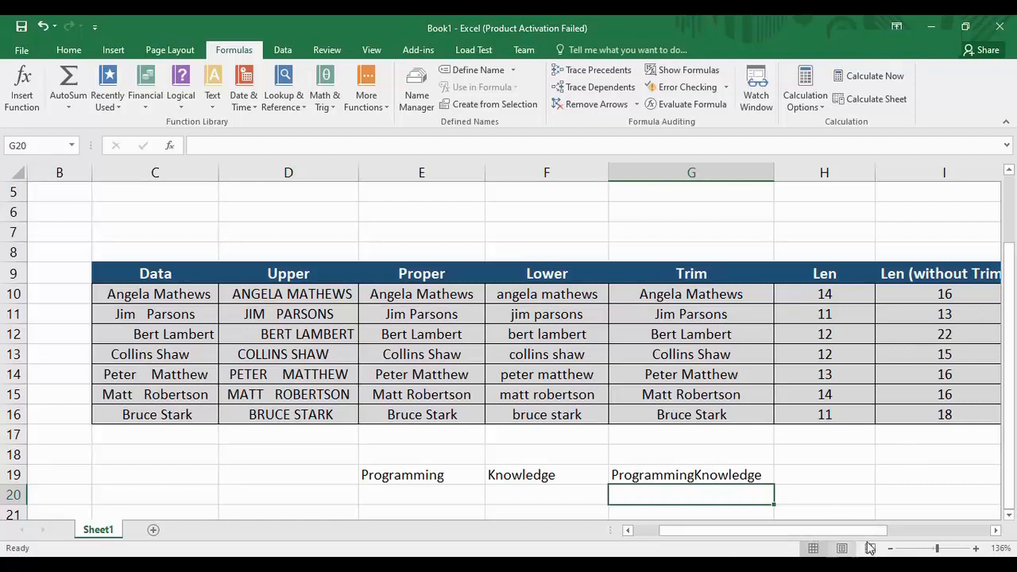
click(725, 477)
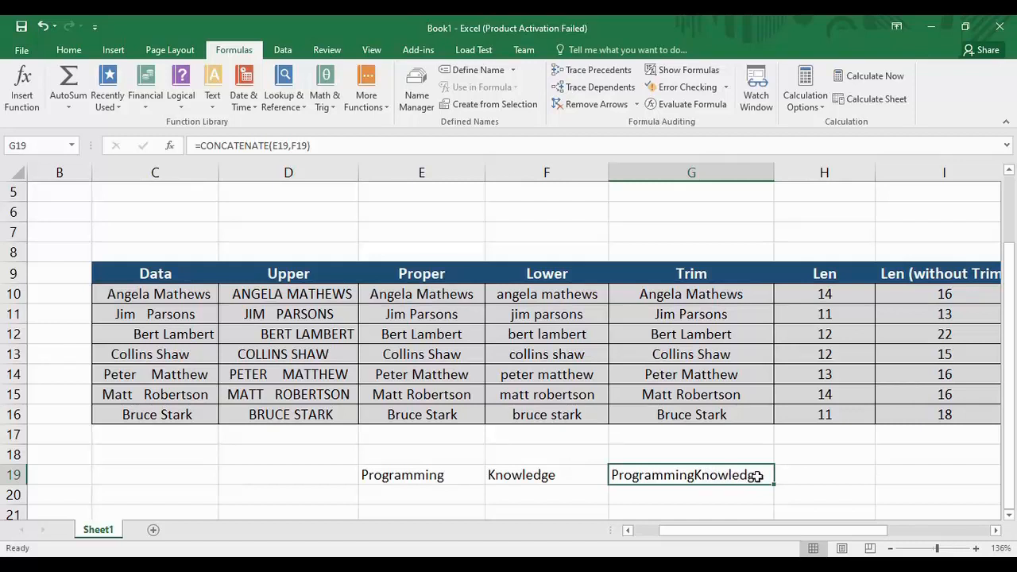
click(831, 476)
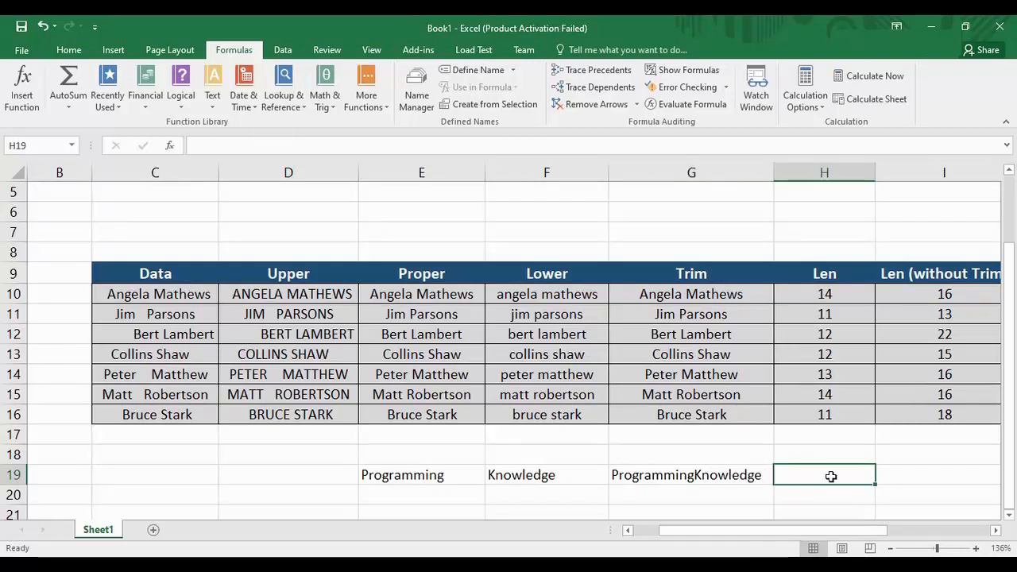
- Join E19 and F19 with a space between them in H19 using =CONCATENATE(E19," ",F19), and auto-fit column H's width
text(=con)
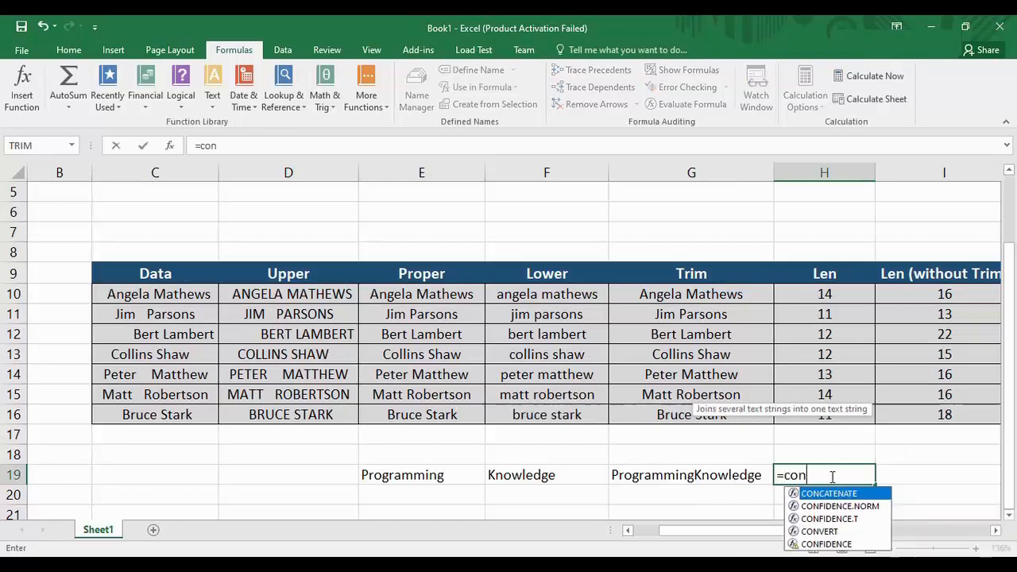
text(c)
key(Tab)
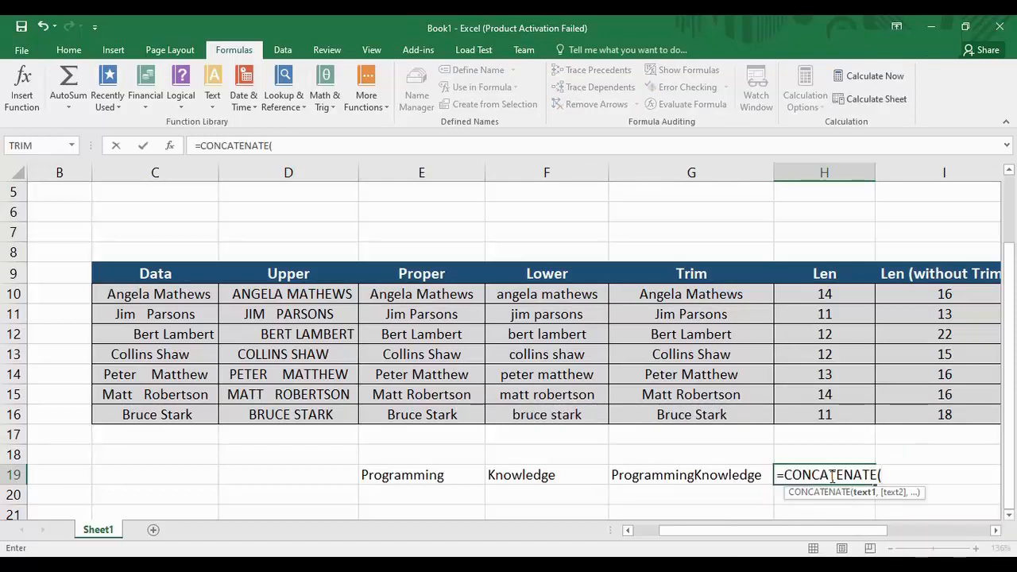
click(445, 481)
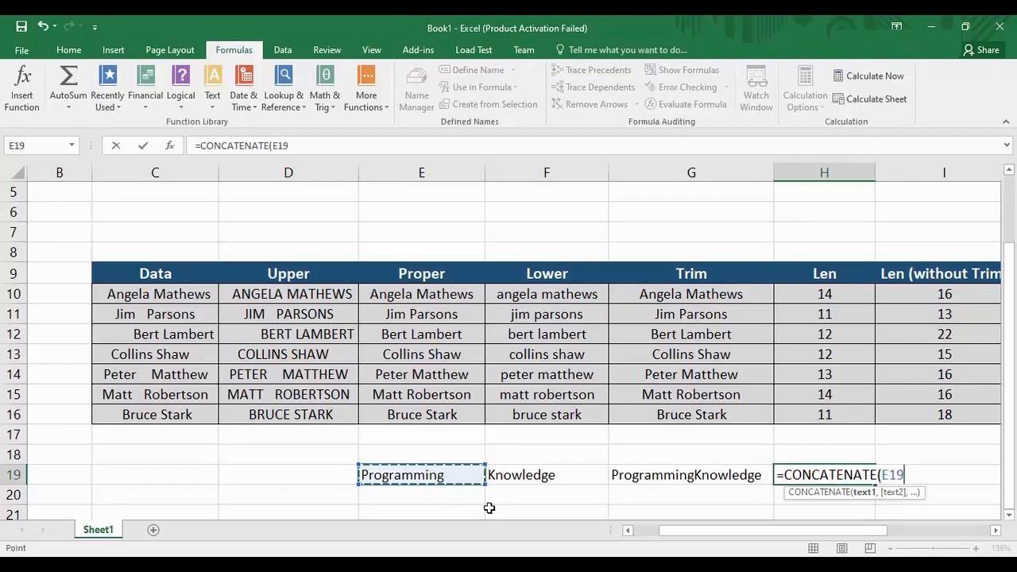
text(," )
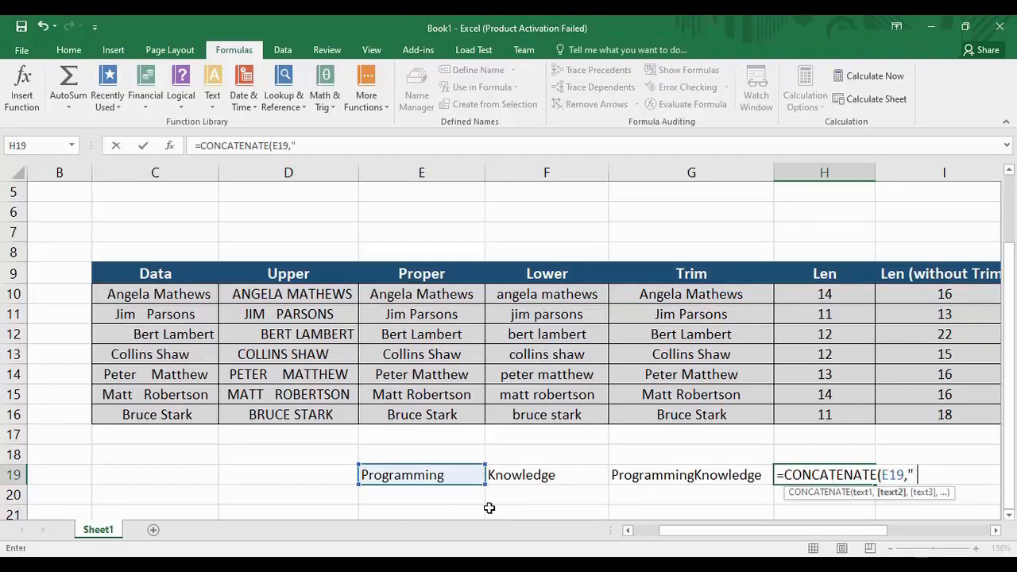
text(",)
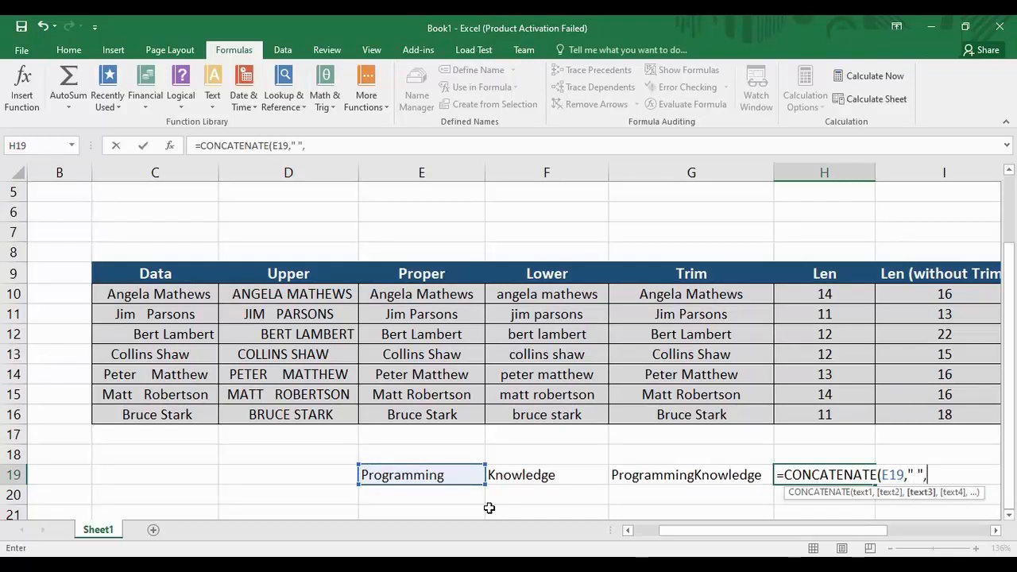
click(501, 478)
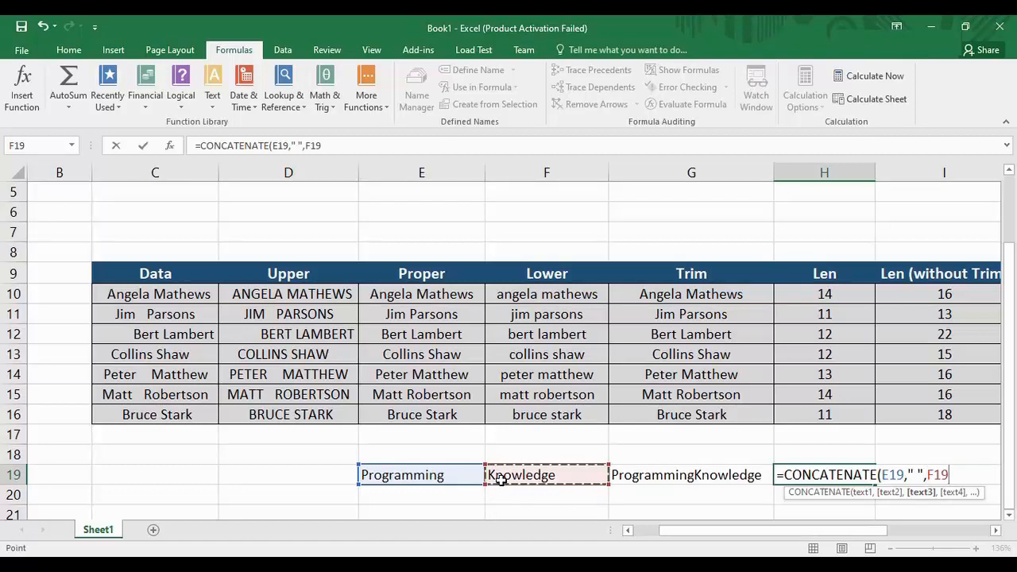
text())
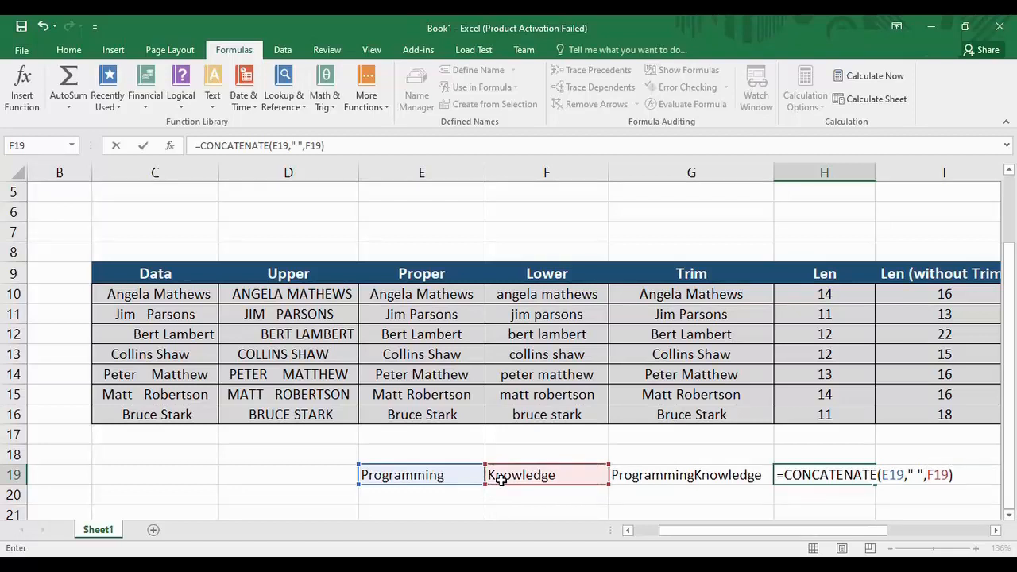
key(Return)
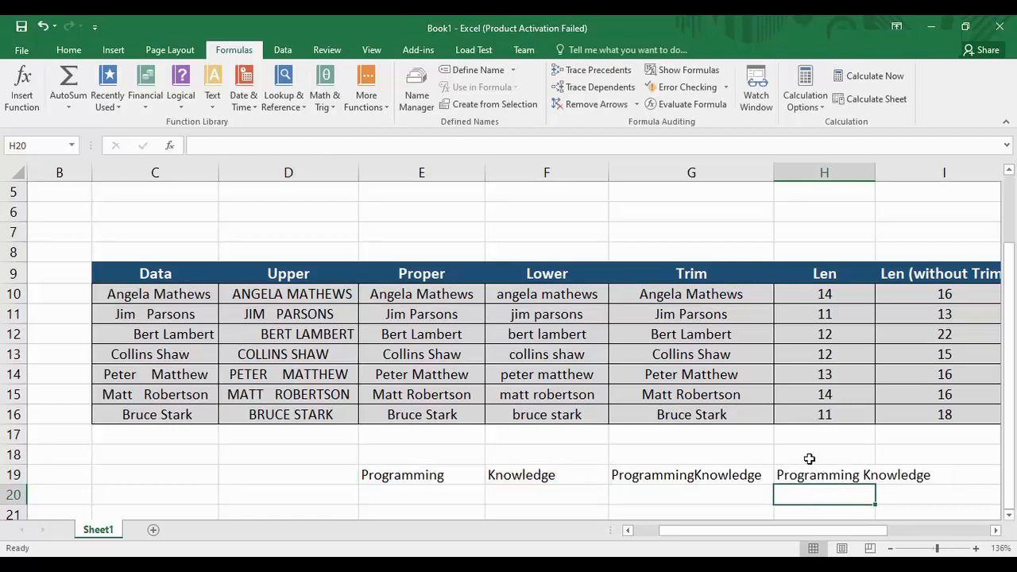
double_click(876, 172)
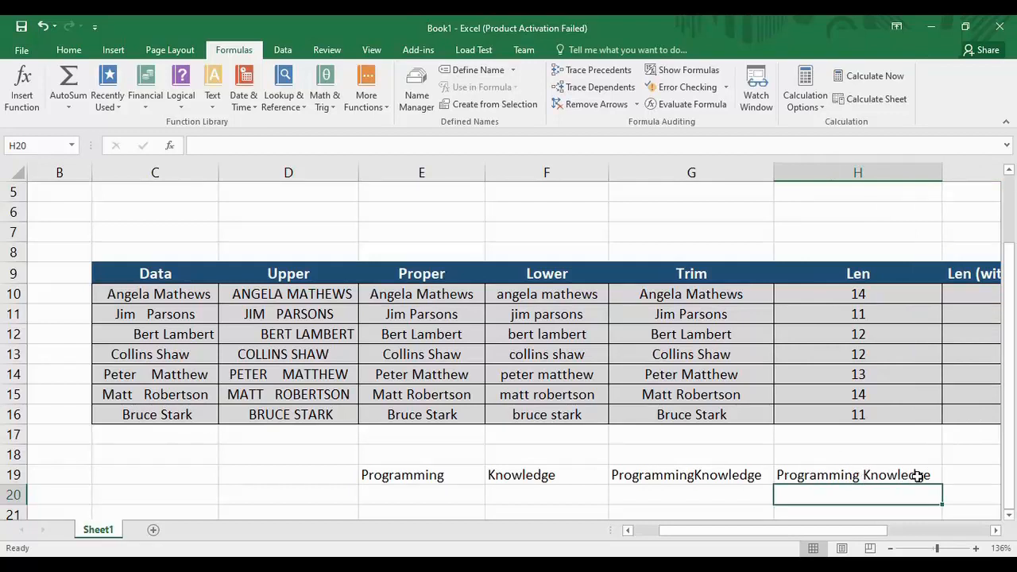
- Insert several leading spaces before Knowledge in cell F19 and check the CONCATENATE result in G19
click(490, 475)
double_click(490, 475)
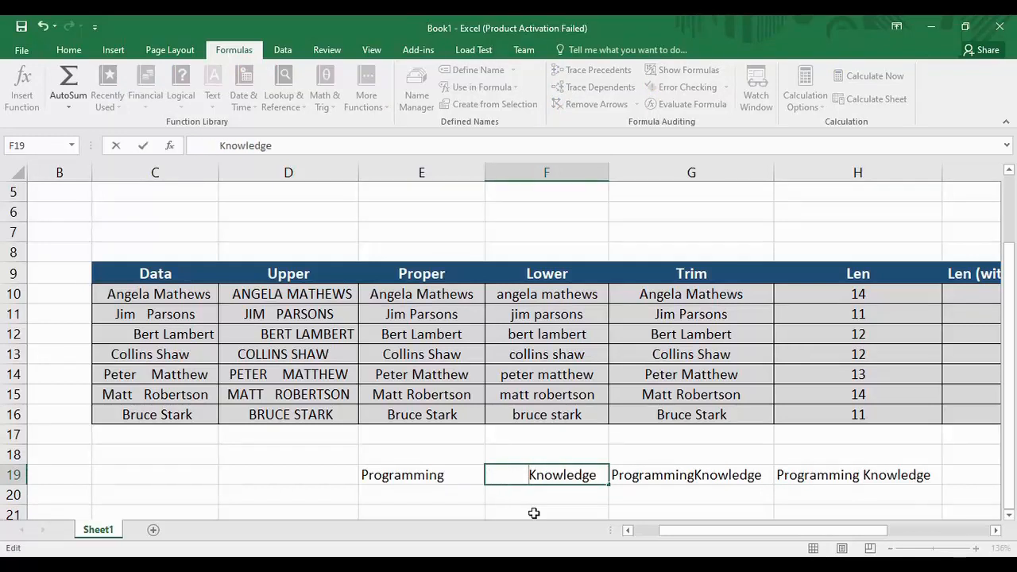
click(525, 497)
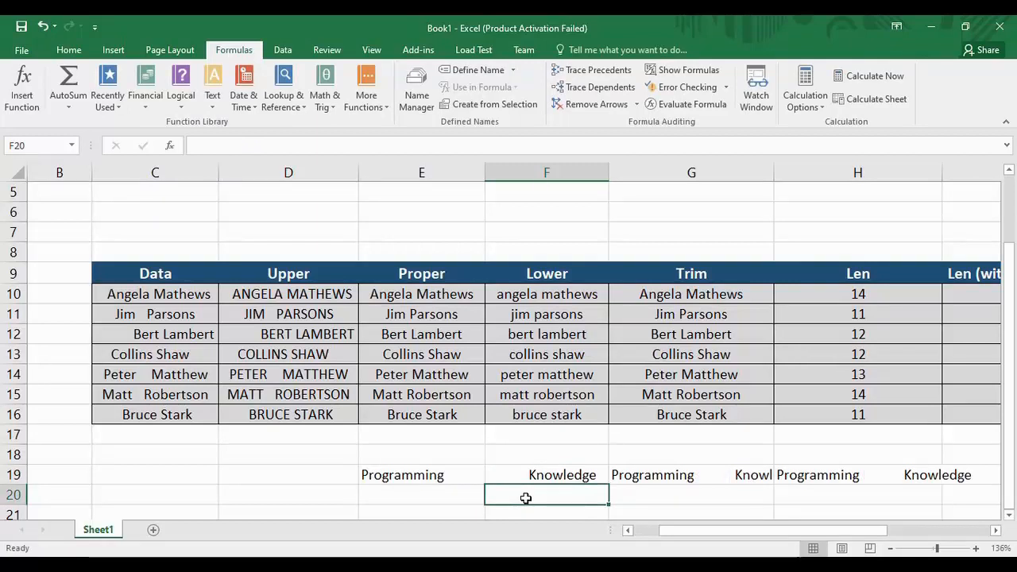
click(674, 472)
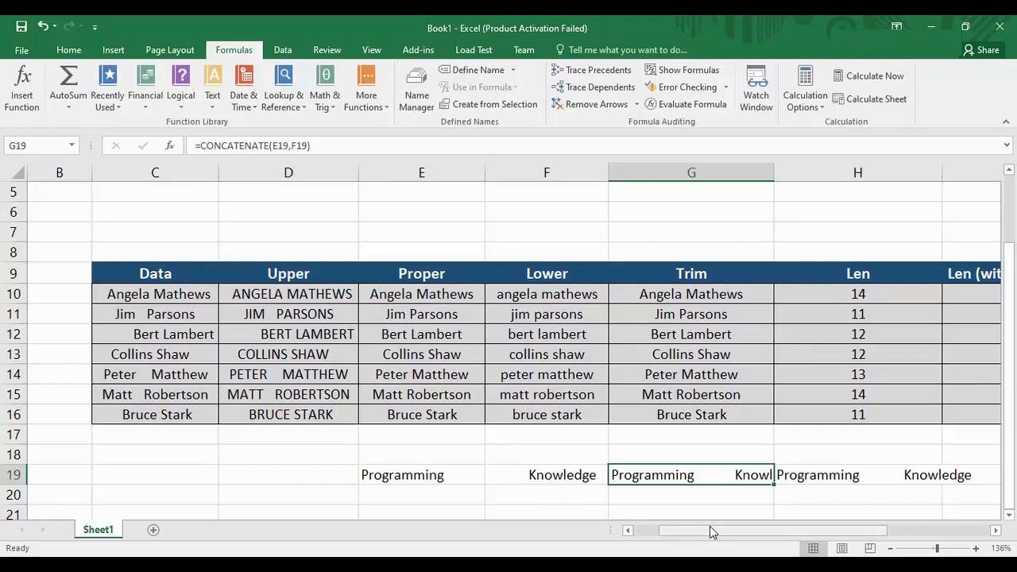
- Enter =CONCATENATE(E19,TRIM(F19)) in cell G20 to join the two words without the leading spaces
click(695, 501)
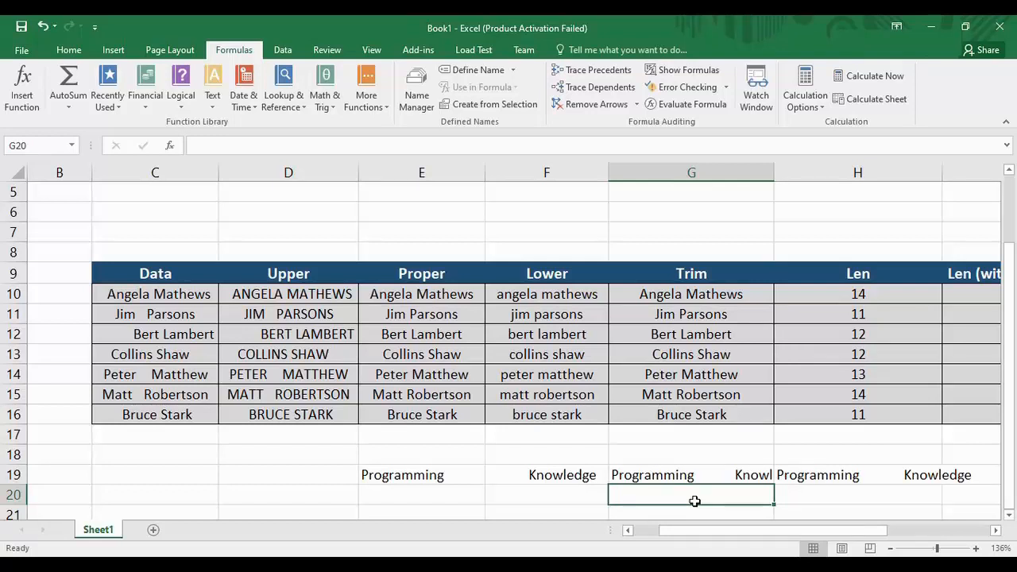
text(=)
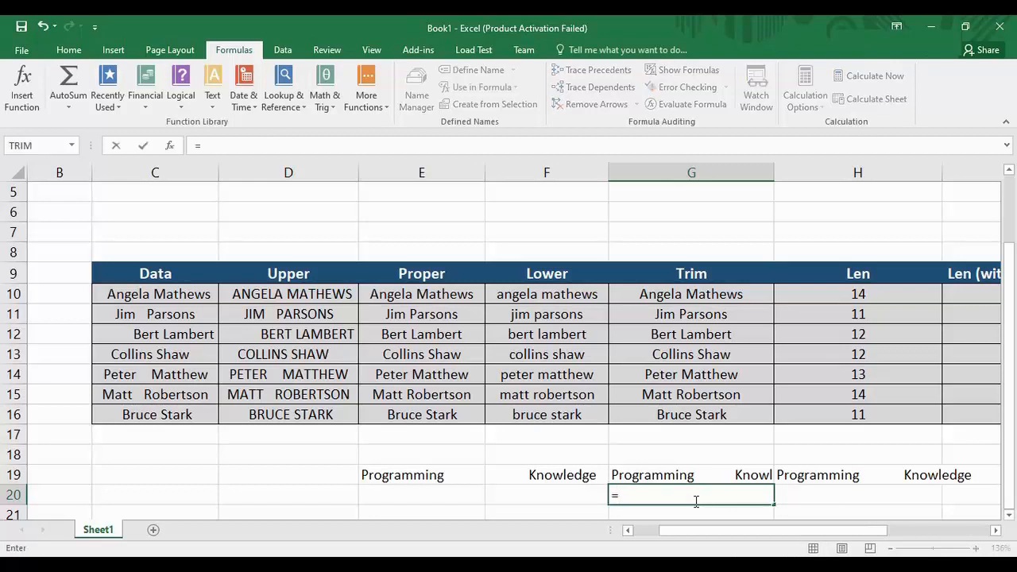
text(con)
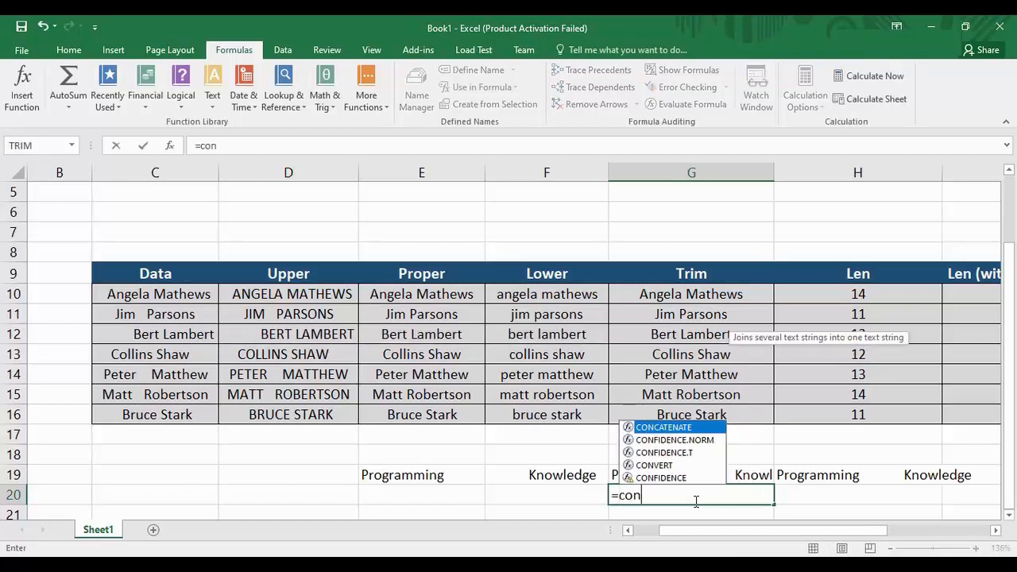
key(Tab)
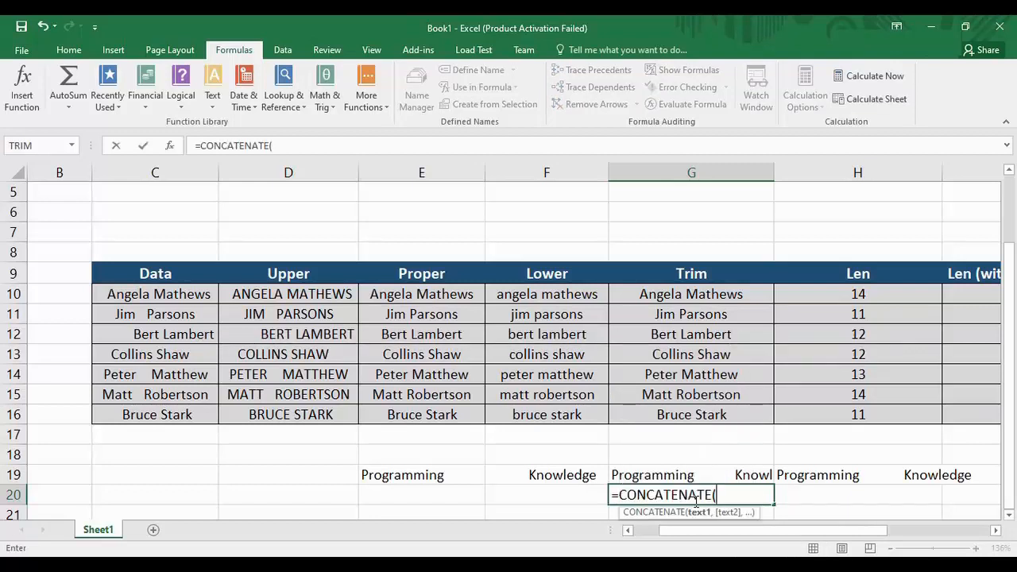
click(428, 475)
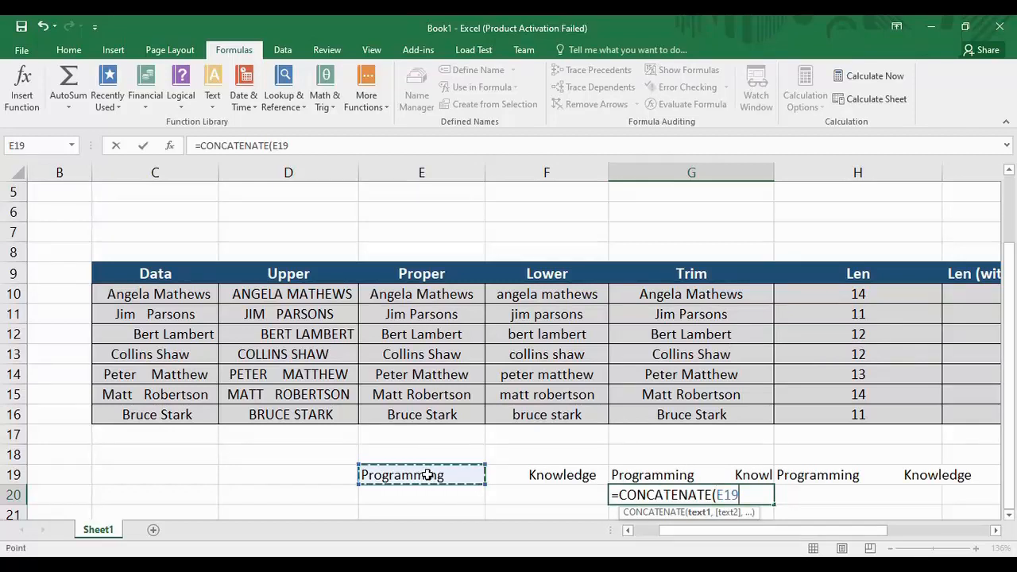
text(,)
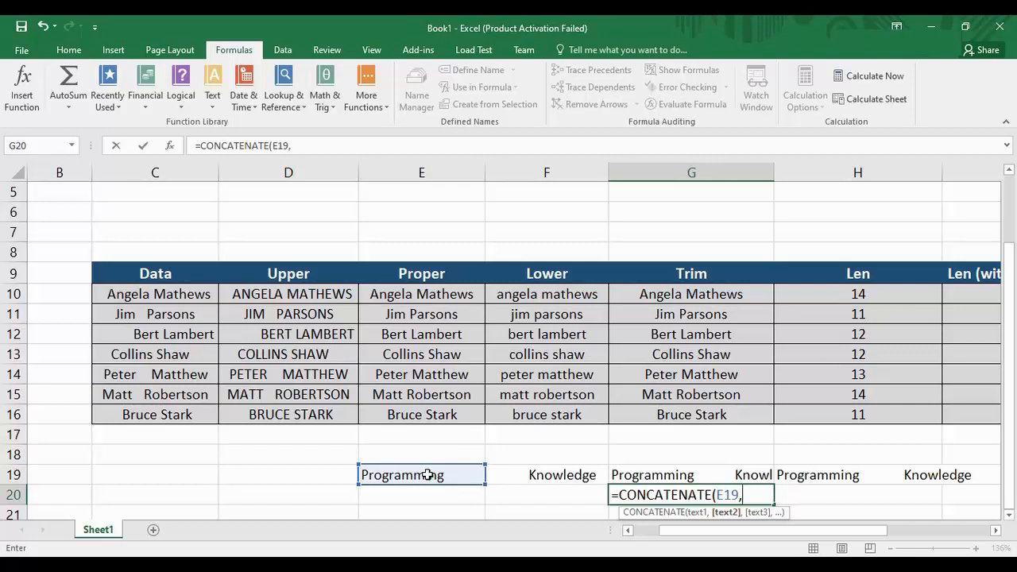
text(trim)
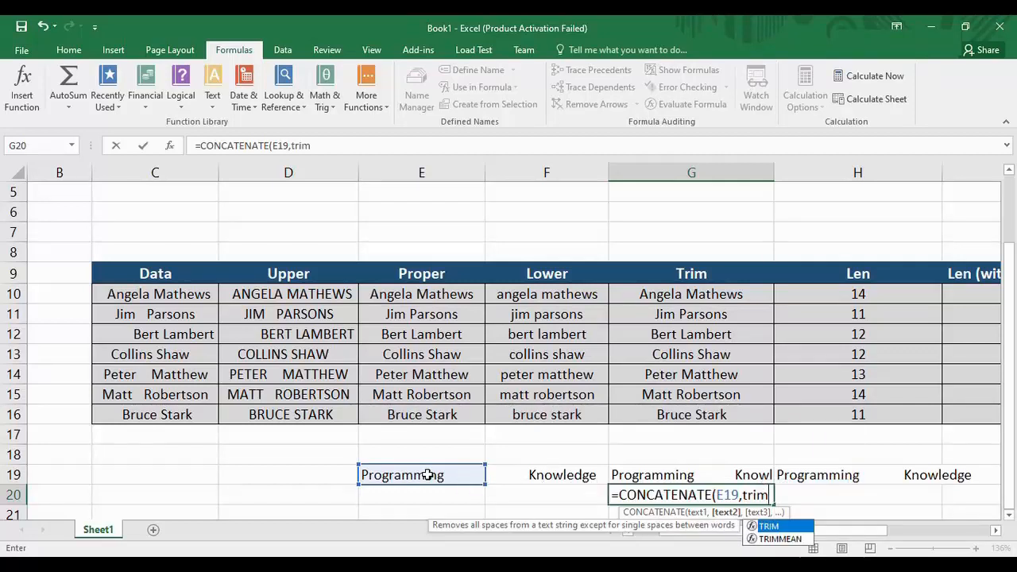
text(()
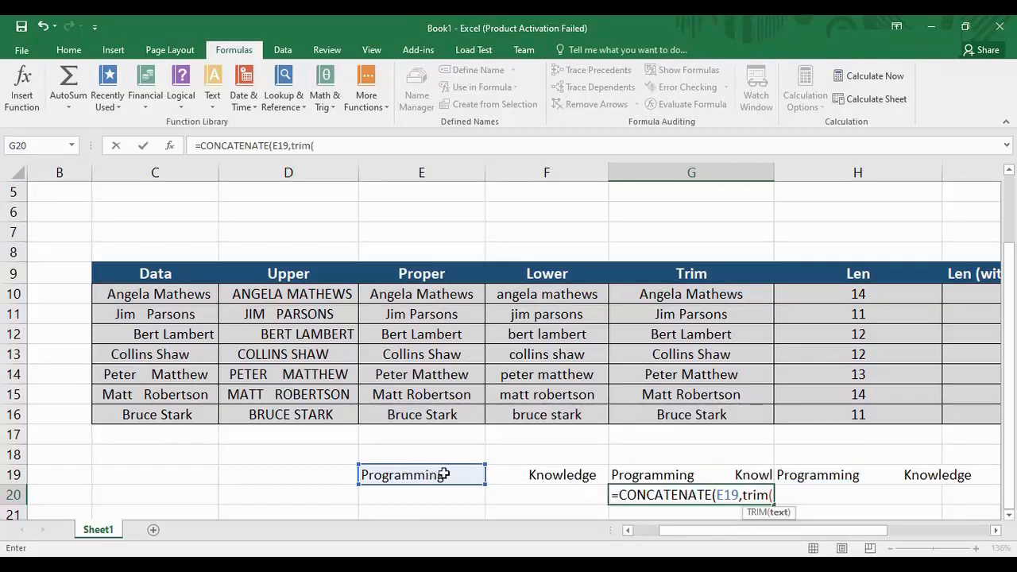
click(559, 477)
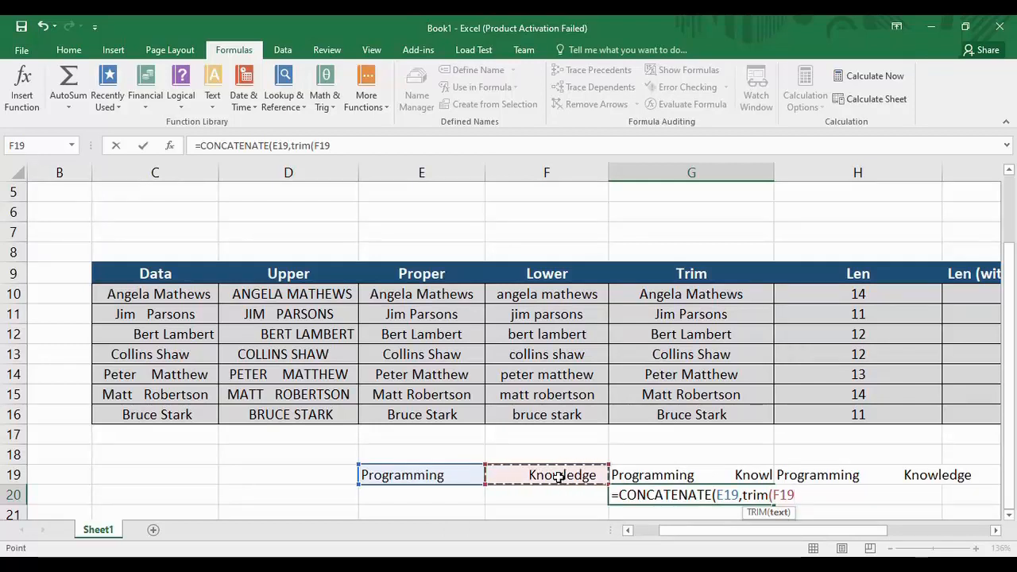
text())
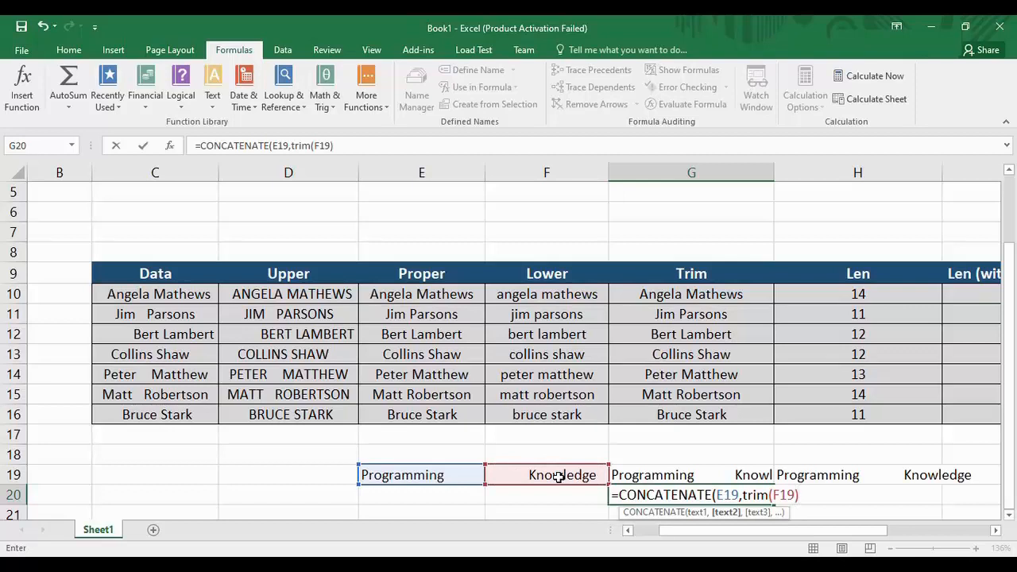
text())
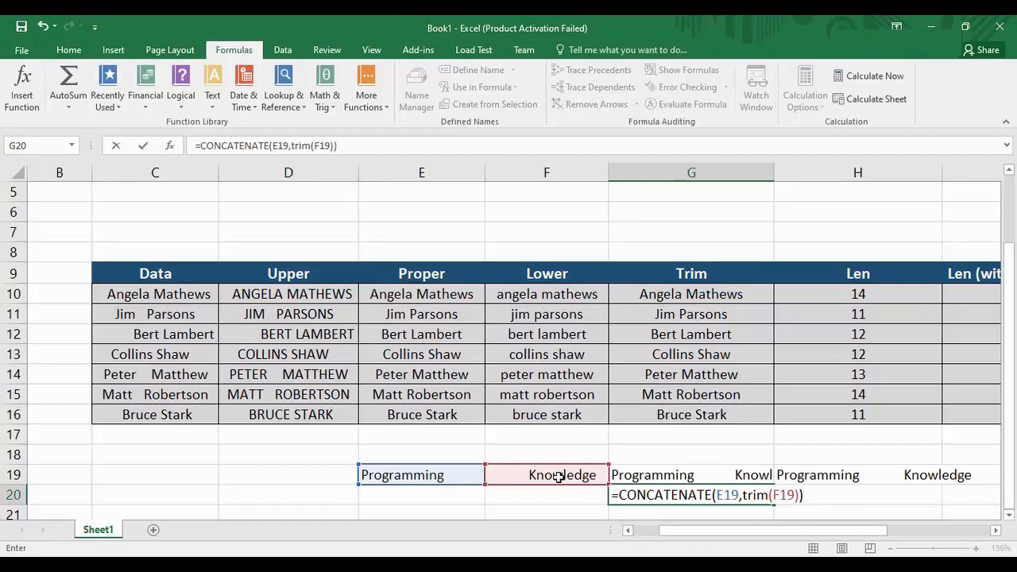
key(Return)
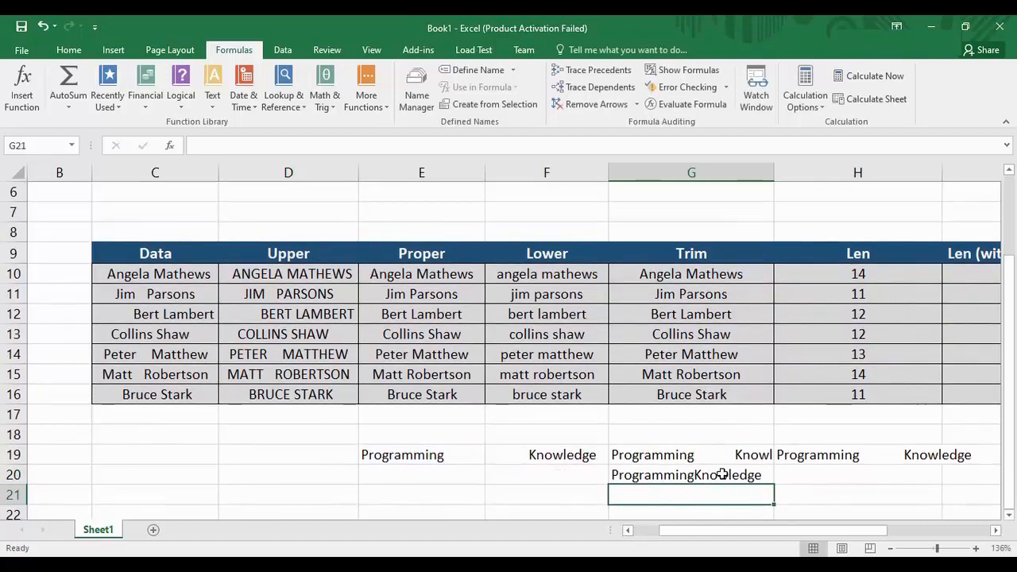
click(721, 474)
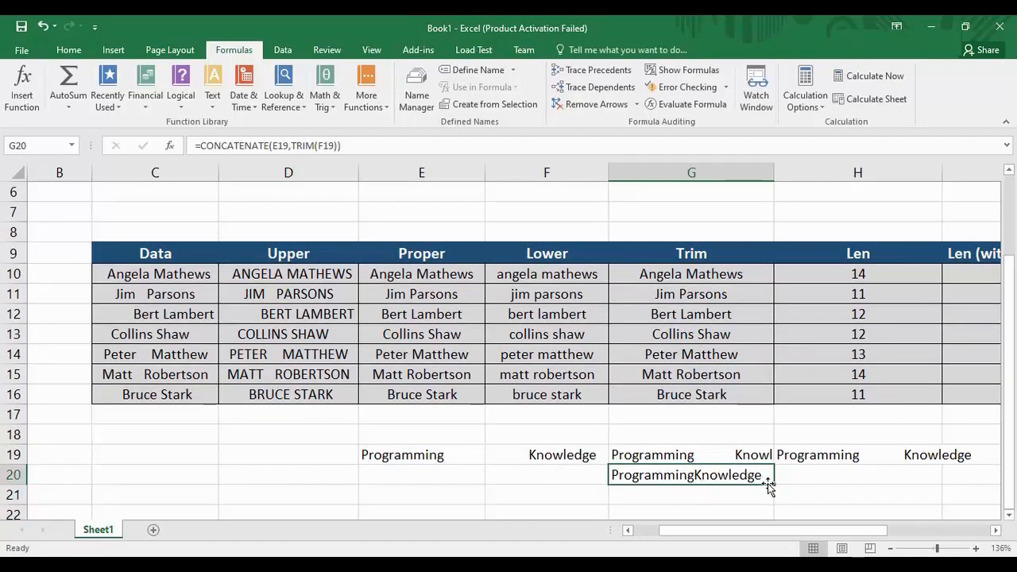